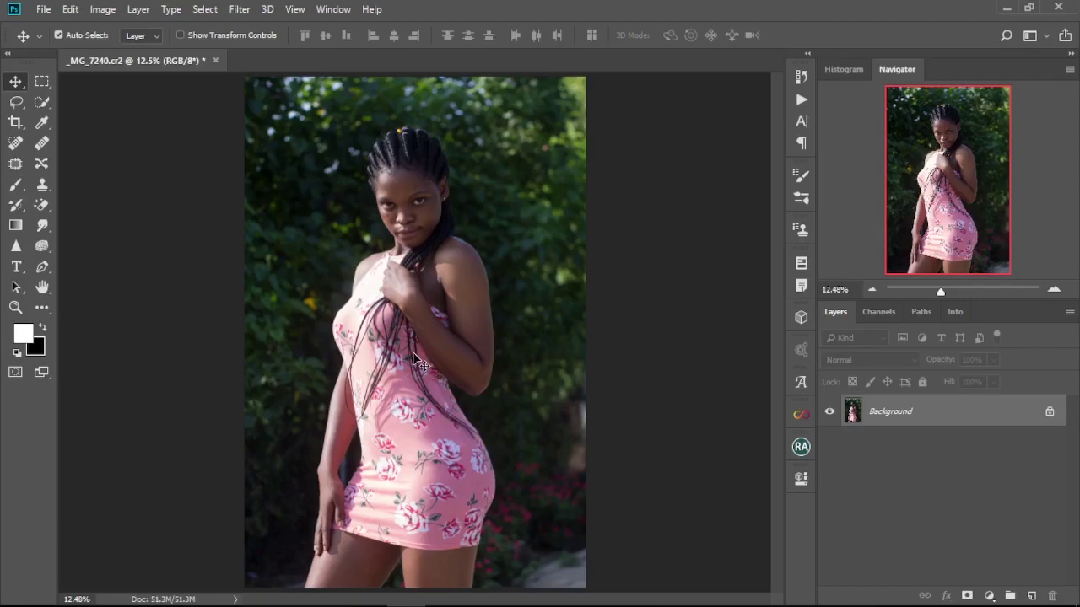
- Duplicate the Background layer twice
key(ctrl+j)
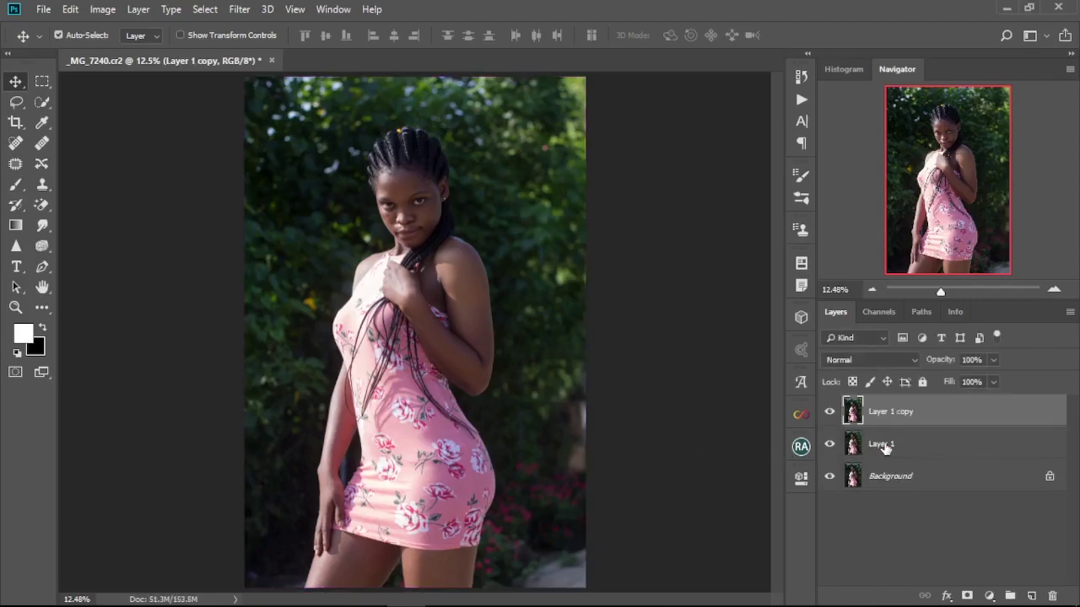
double_click(883, 444)
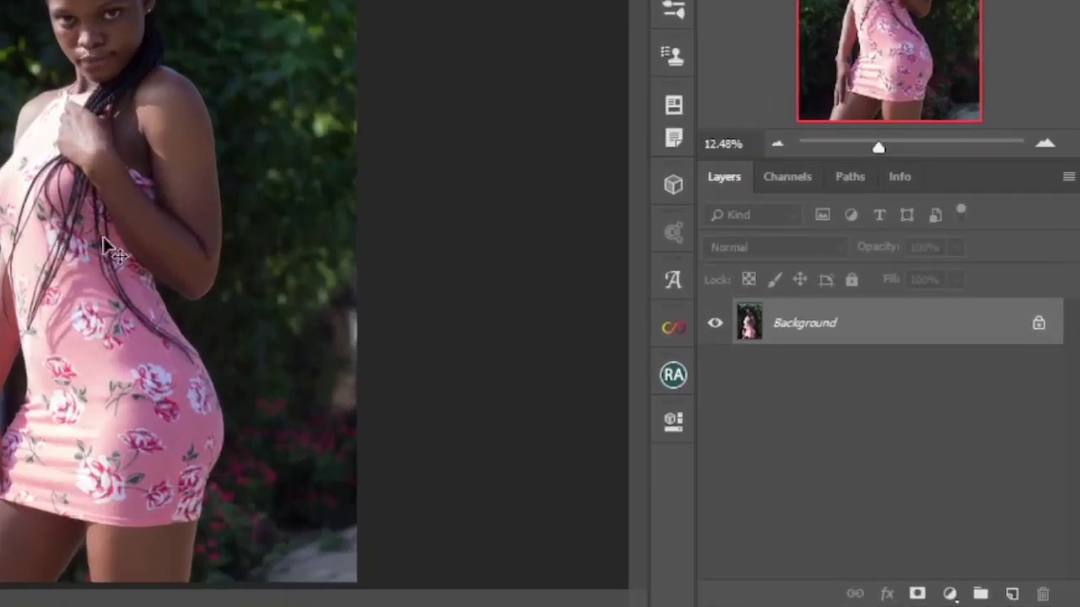
key(ctrl+j)
key(ctrl+j)
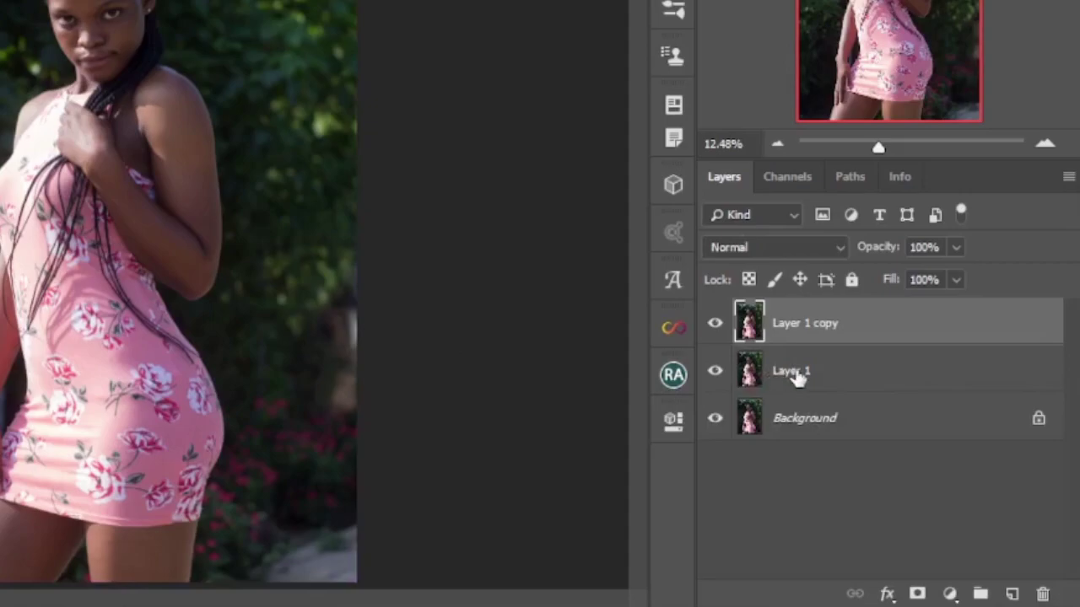
- Rename the lower duplicate layer "color" and the upper duplicate layer "Texture"
double_click(795, 372)
key(BackSpace)
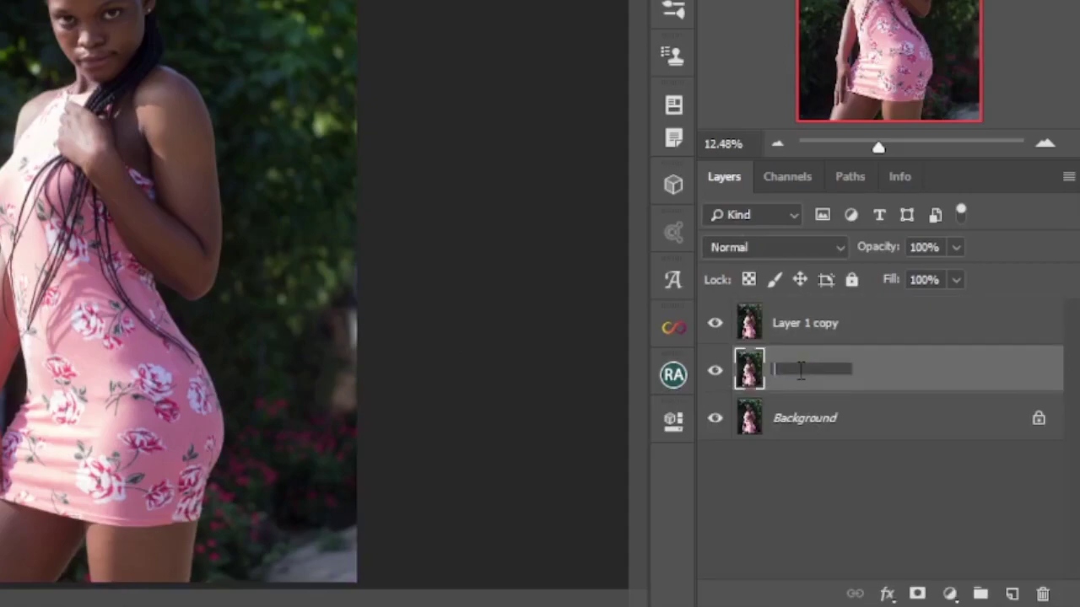
text(color)
key(Return)
click(797, 327)
double_click(808, 323)
text(Textur)
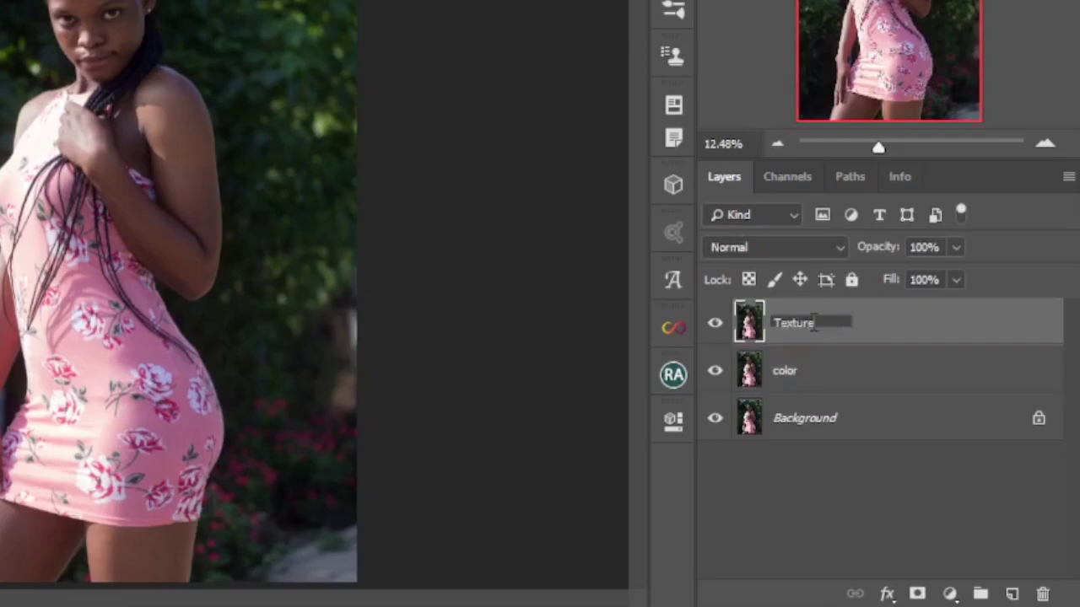
text(e)
key(Return)
- Hide the Texture layer and set up a Gaussian Blur on the color layer with a radius of 6.4 pixels
click(715, 323)
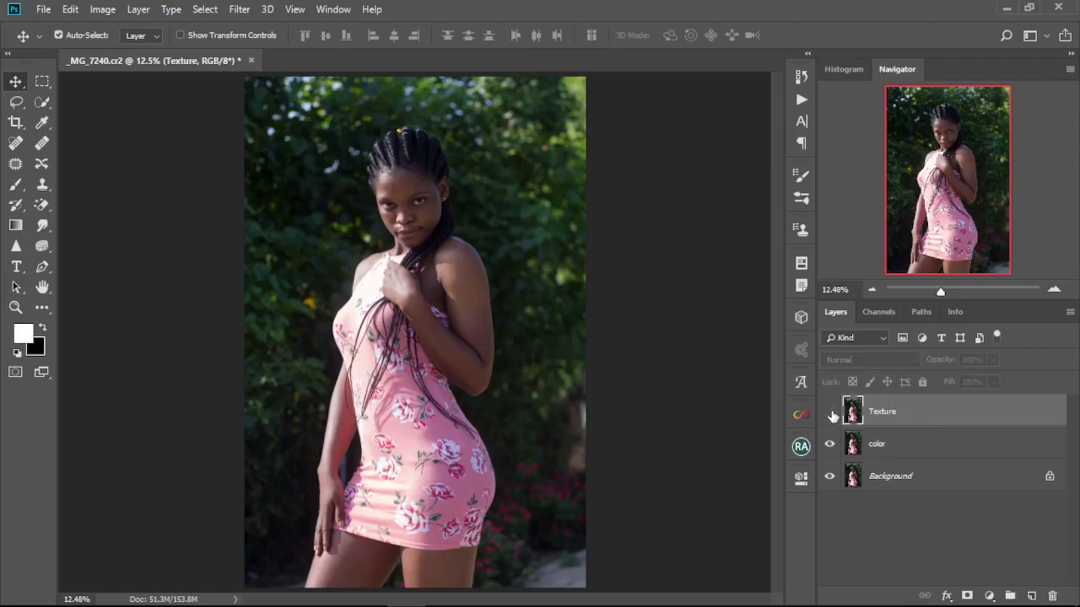
click(920, 450)
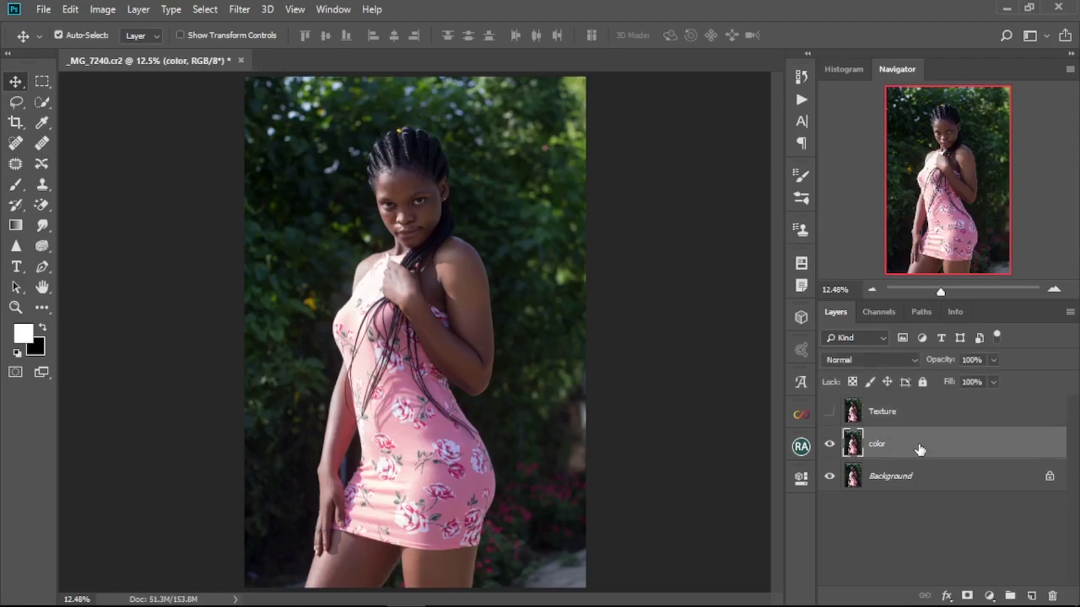
click(230, 12)
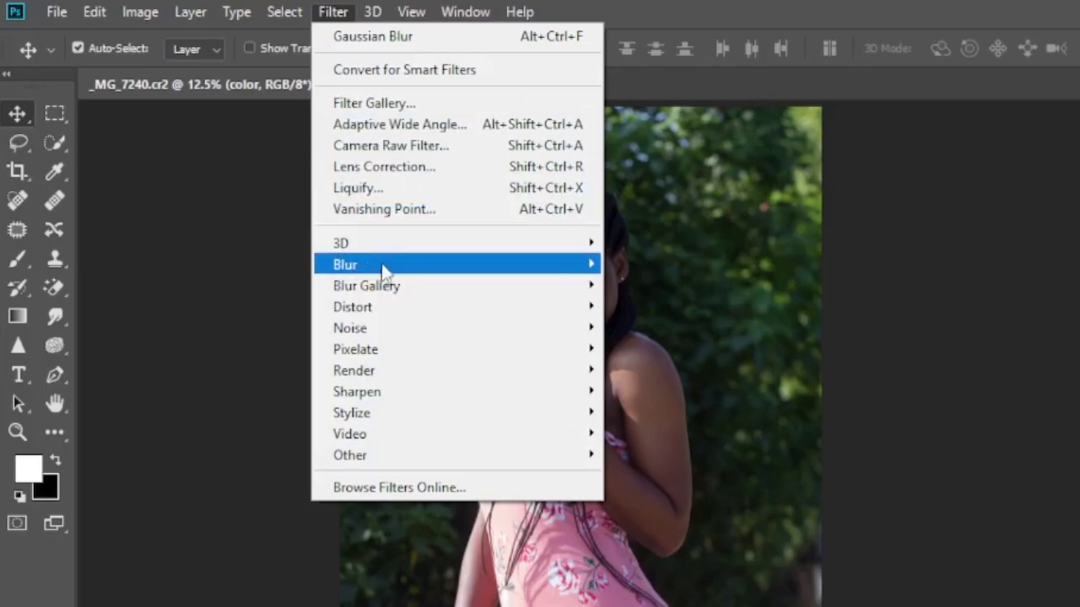
mouse_move(275, 191)
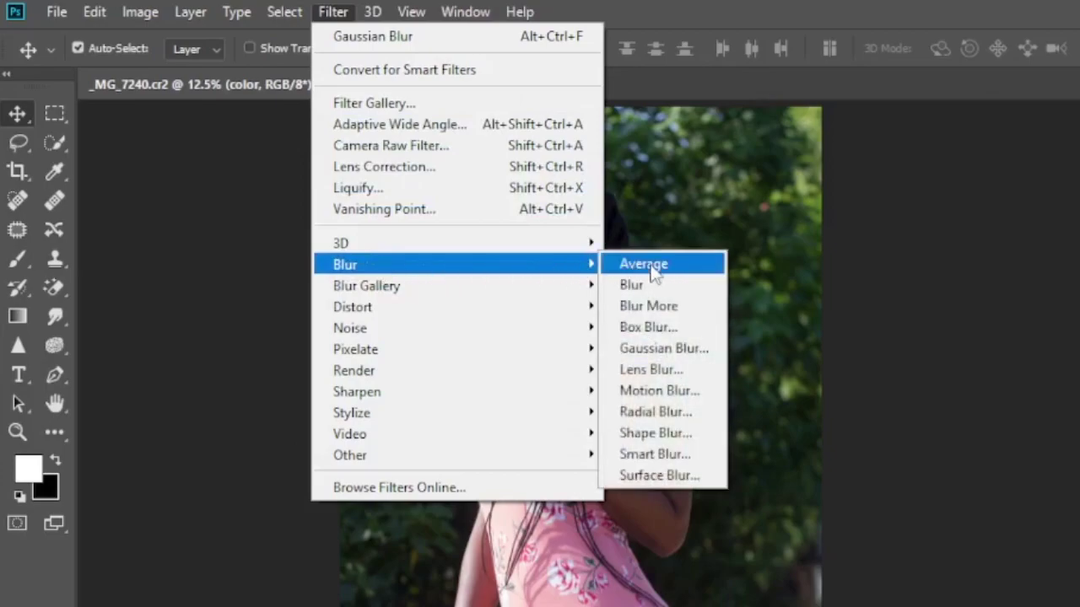
click(674, 352)
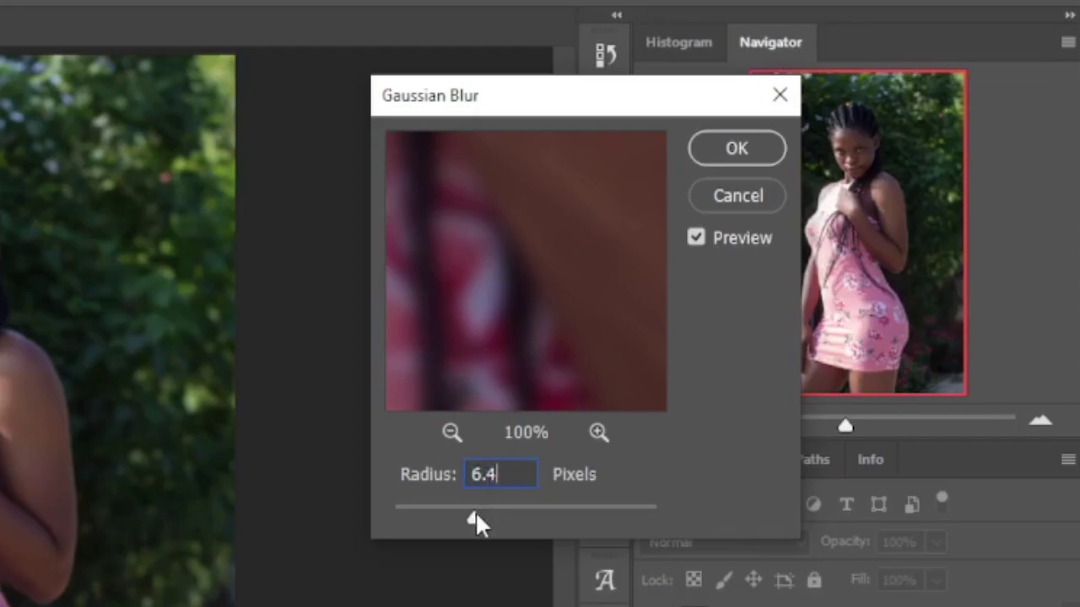
drag(477, 517, 473, 517)
- Check the blur on the face in the filter preview at 25% and apply the Gaussian Blur
click(452, 432)
click(452, 432)
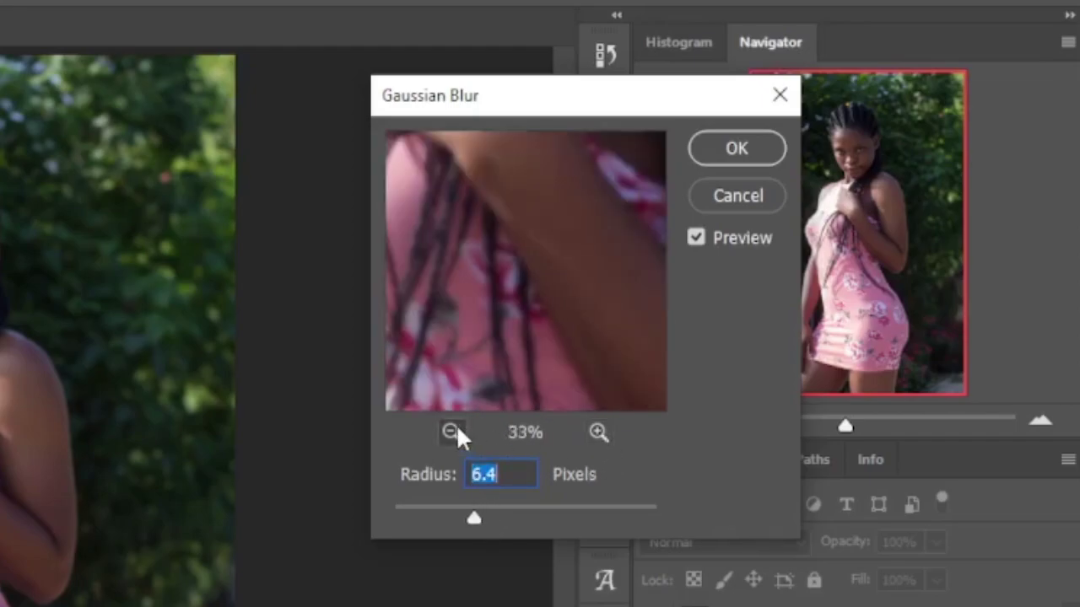
click(454, 430)
drag(494, 241, 517, 266)
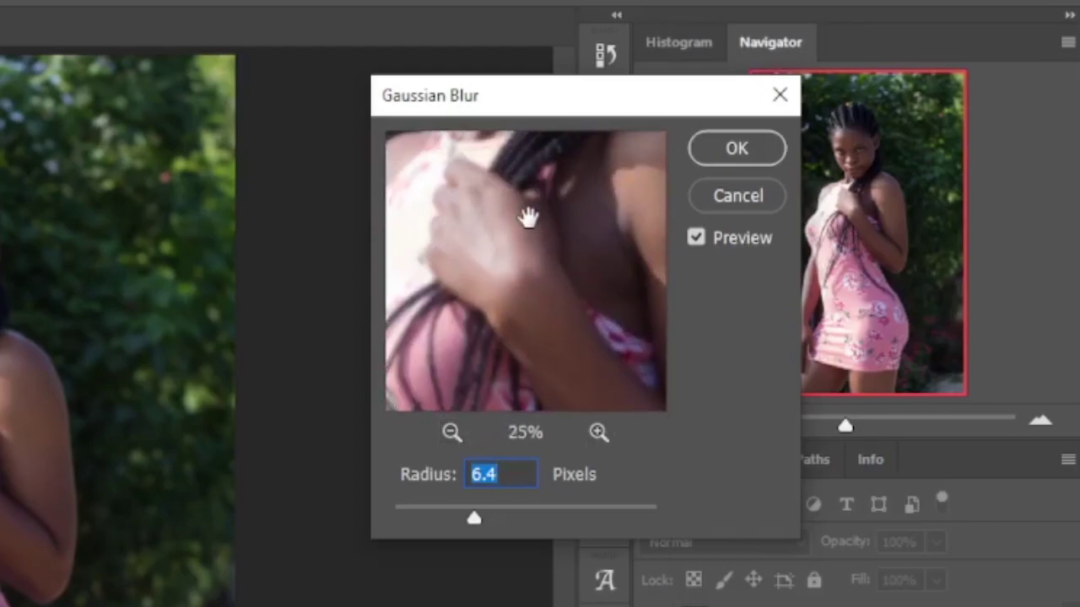
drag(528, 218, 525, 322)
drag(533, 238, 529, 320)
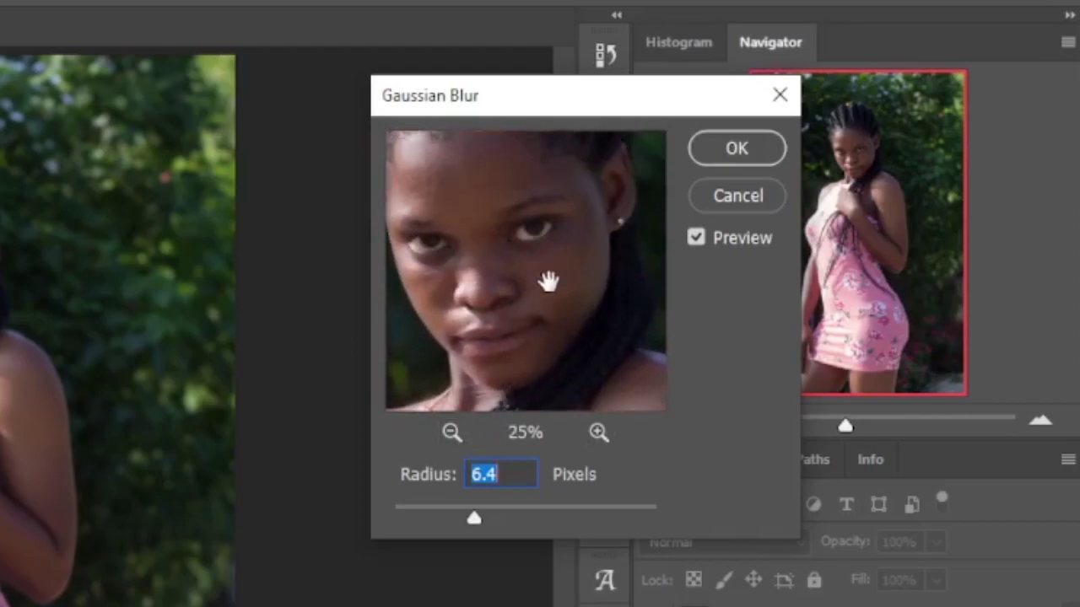
drag(548, 270, 549, 282)
click(719, 147)
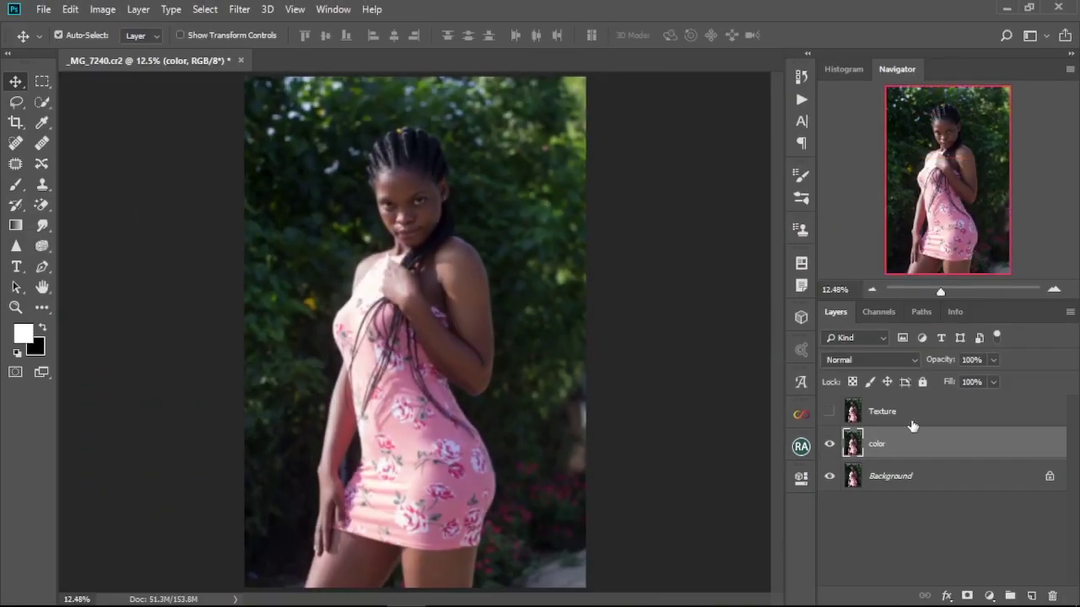
- Show the Texture layer and use Apply Image on it with the color layer, Subtract blending, 100% opacity, scale 2 and offset 128
click(920, 420)
click(828, 413)
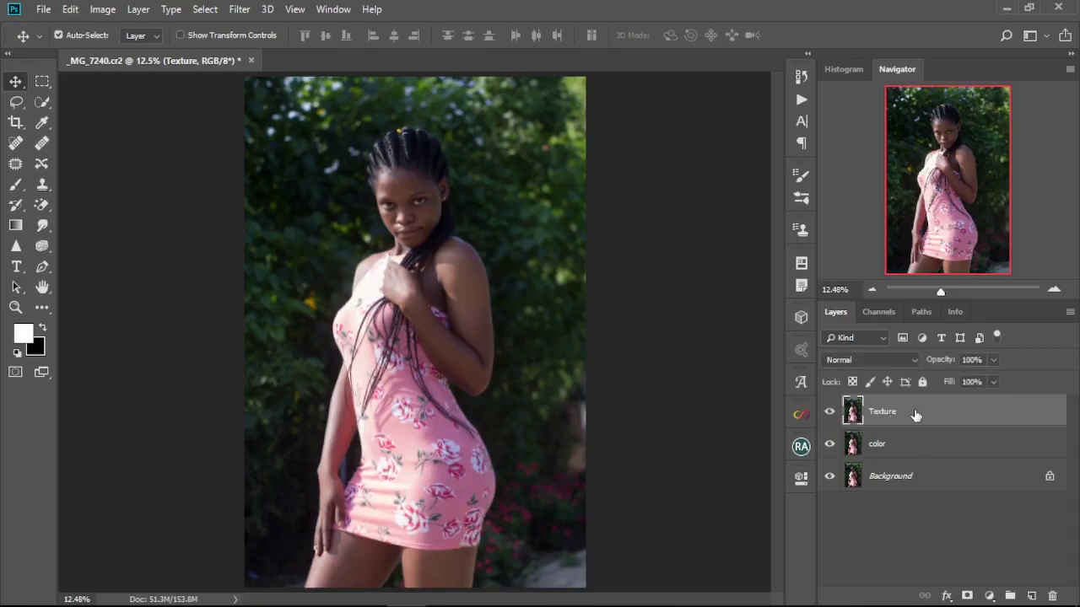
click(240, 9)
mouse_move(105, 17)
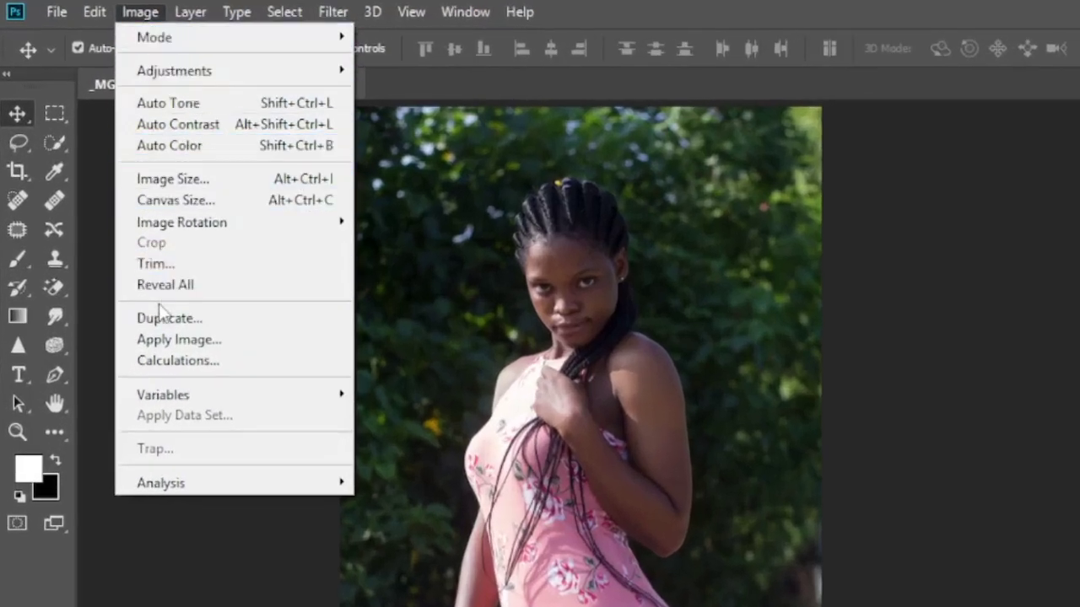
click(171, 339)
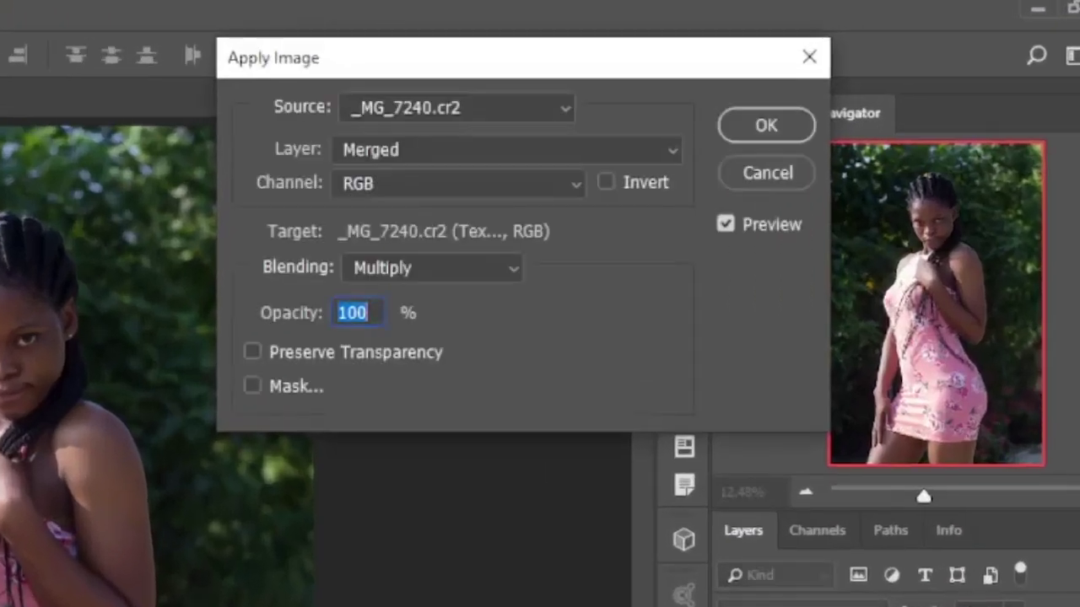
click(665, 152)
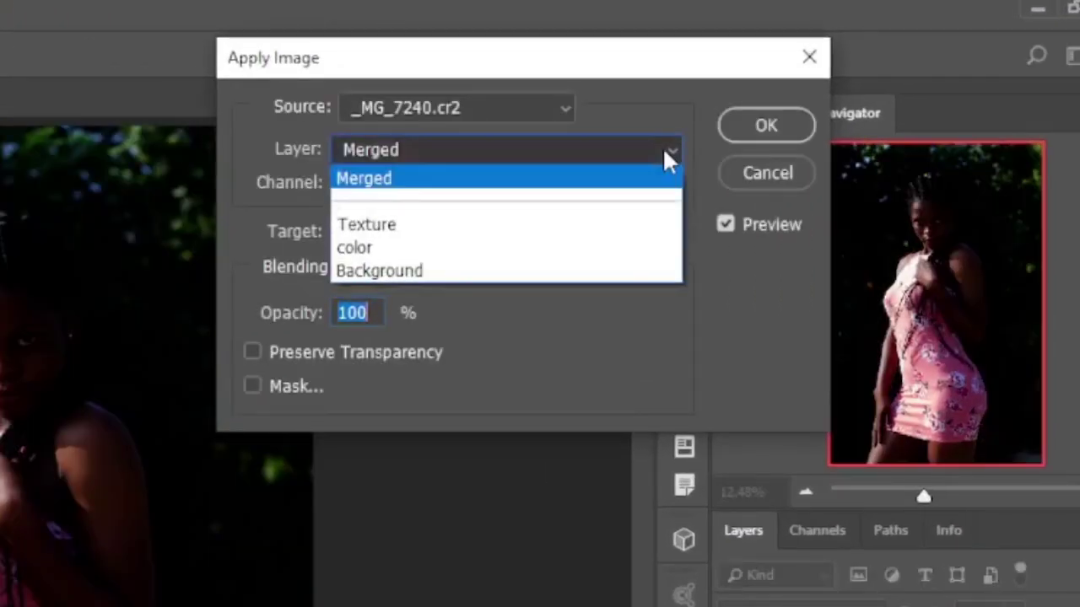
click(415, 257)
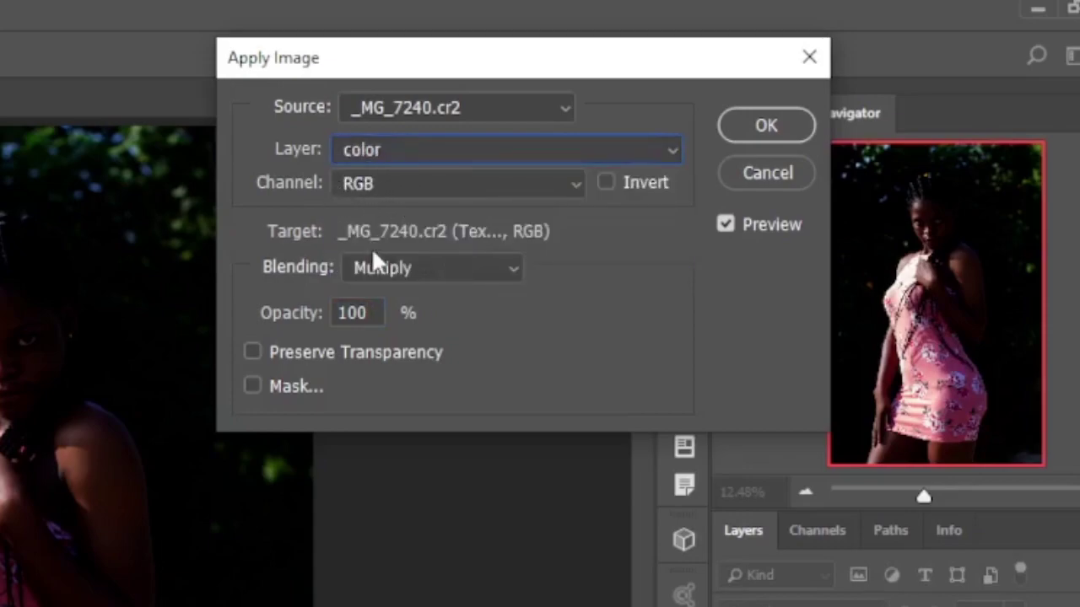
click(513, 272)
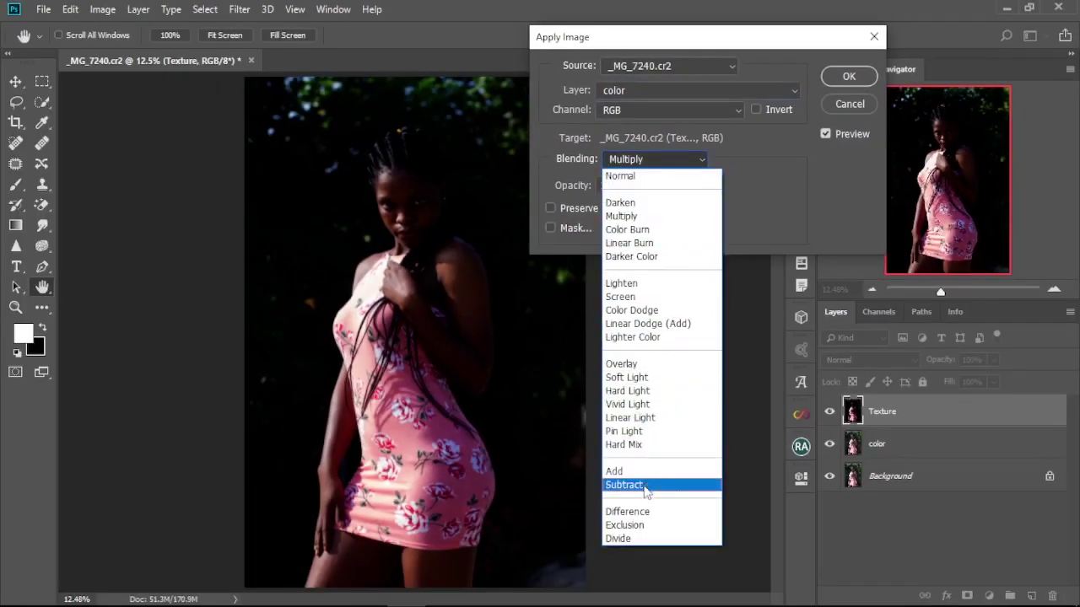
click(645, 486)
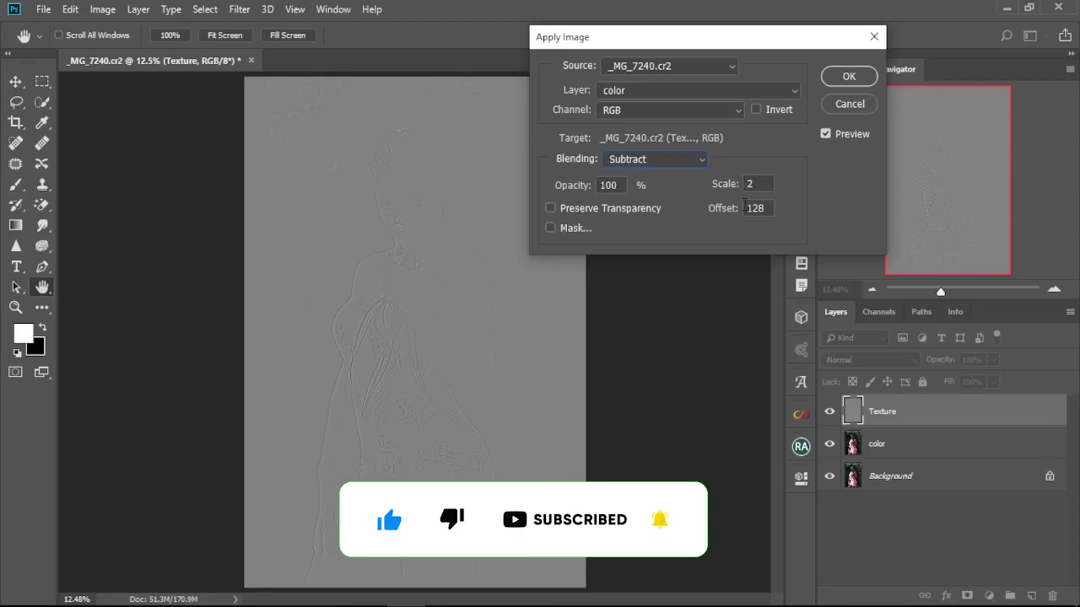
click(848, 77)
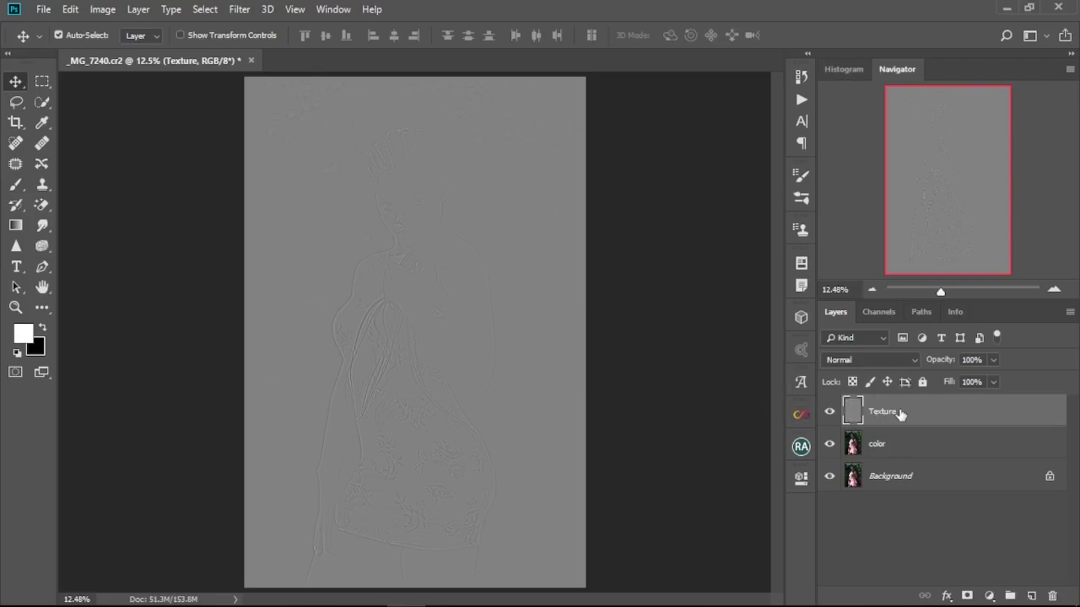
- Set the Texture layer's blend mode to Linear Light and add an empty layer directly above the color layer
click(917, 359)
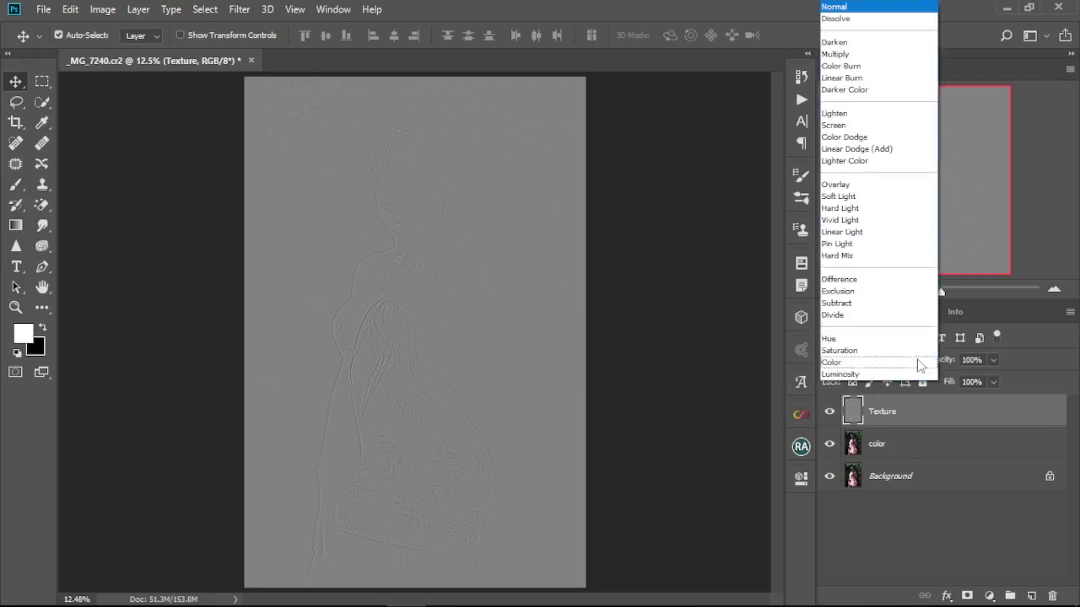
click(857, 233)
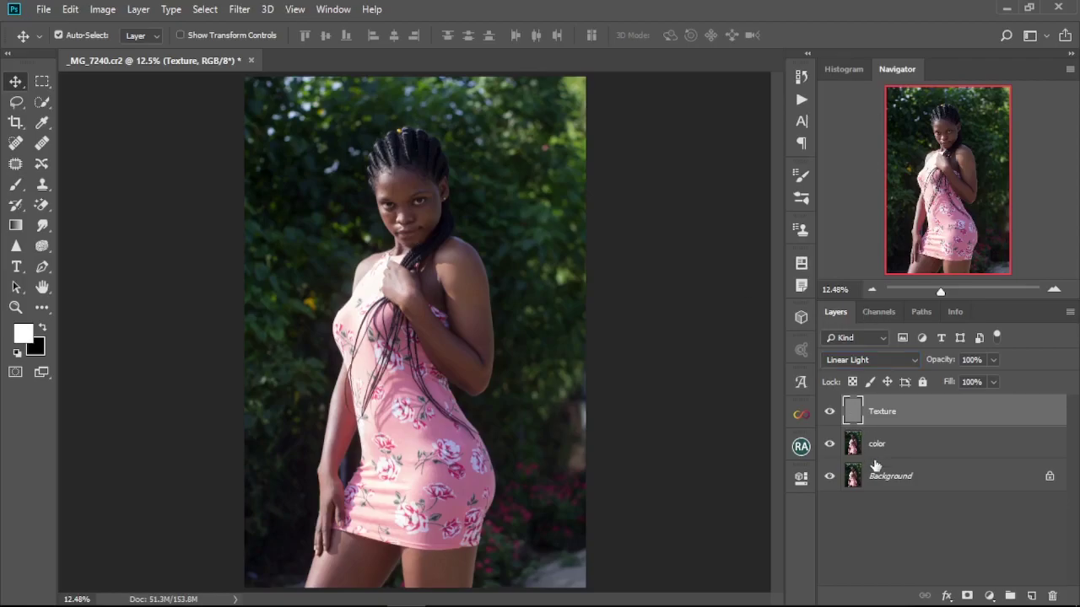
click(901, 445)
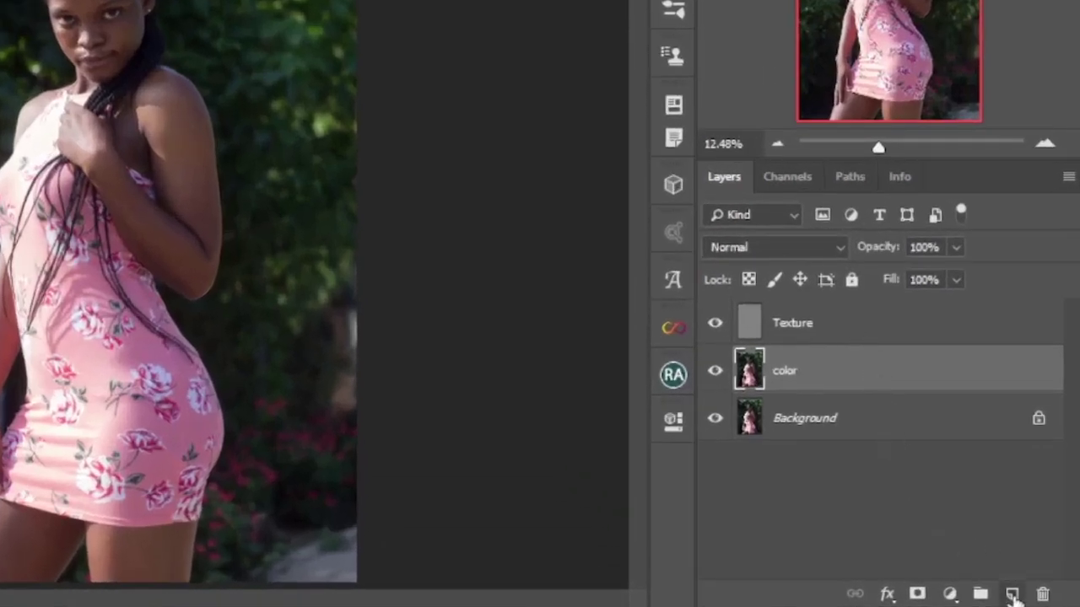
click(1012, 595)
- Group the Texture, empty and color layers and name the group "Frequency Separation"
click(846, 327)
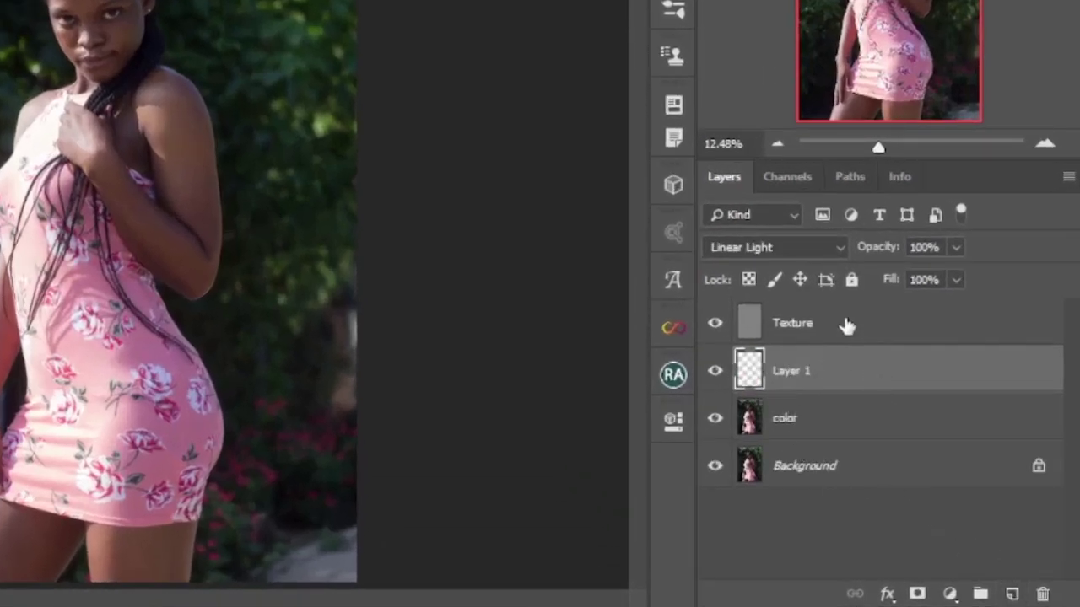
shift+click(850, 421)
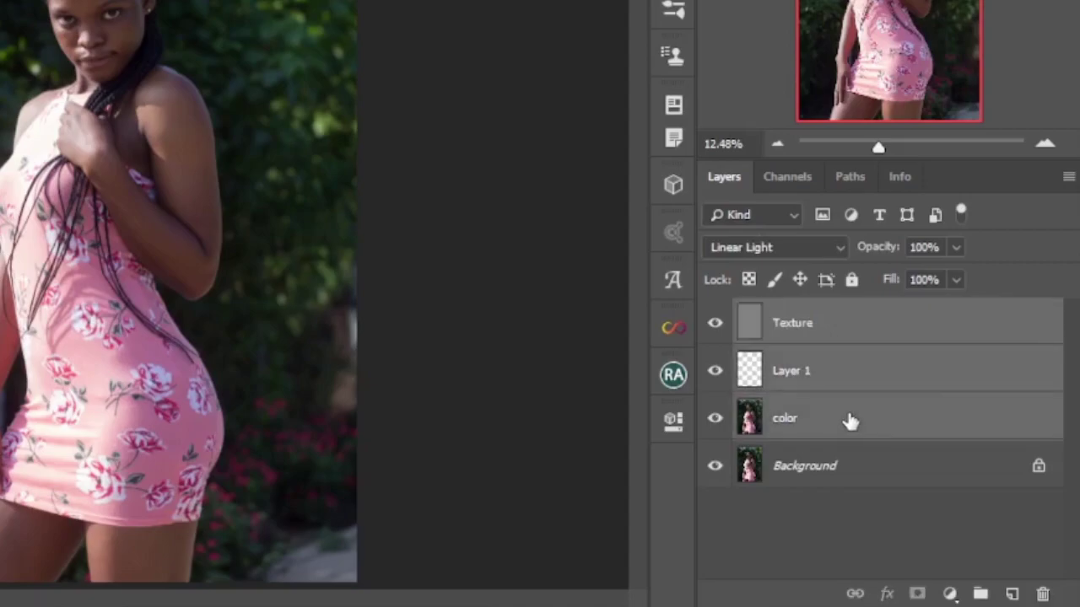
key(ctrl+g)
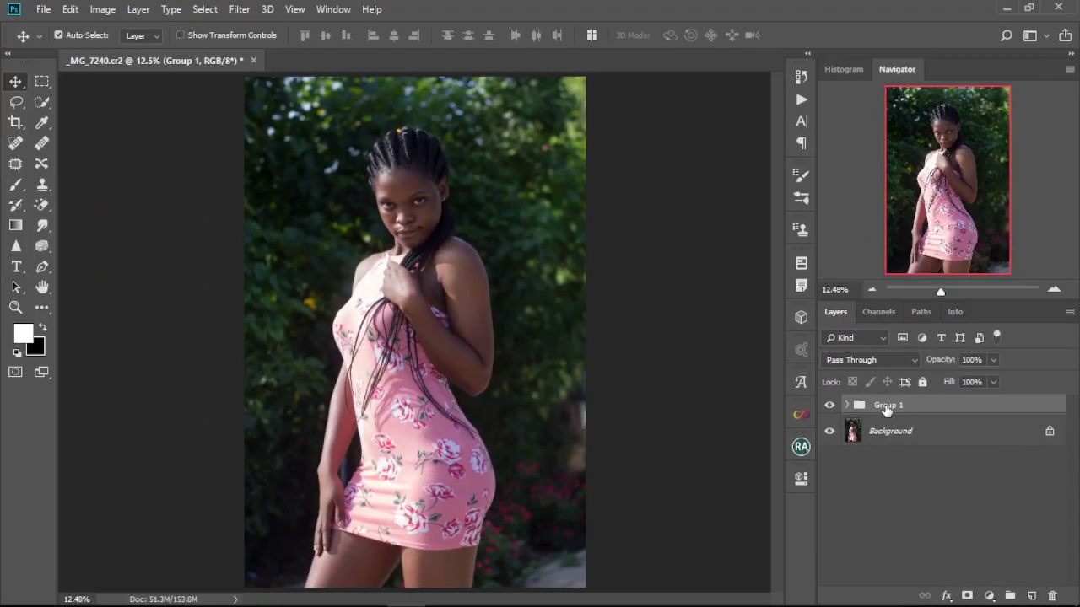
double_click(800, 315)
text(Frequency Separation)
key(Return)
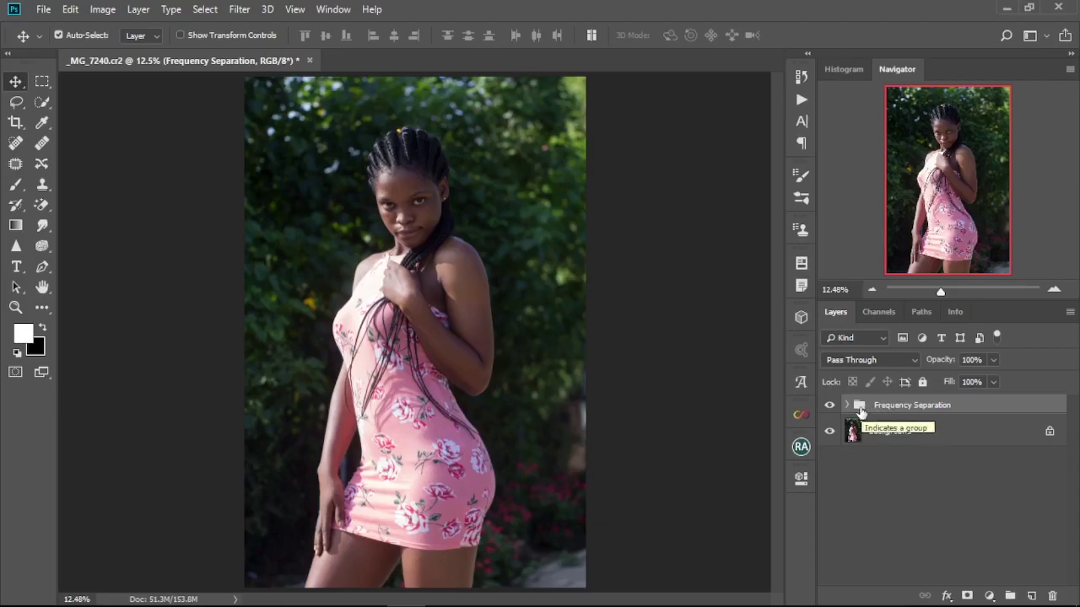
- Select the color layer inside the Frequency Separation group and activate the Mixer Brush tool for the skin below the dress
click(847, 405)
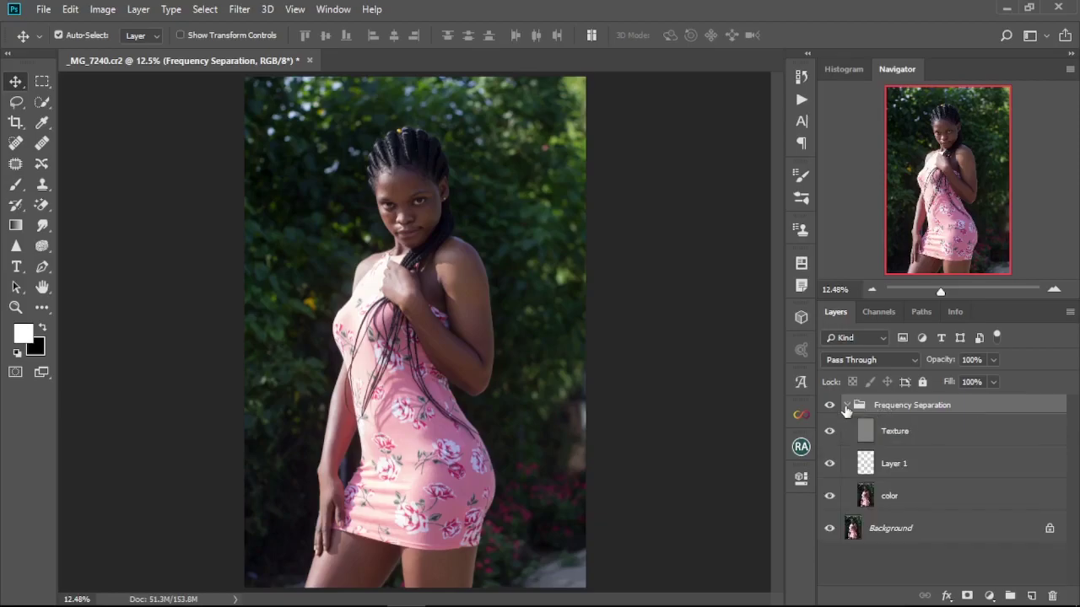
click(905, 502)
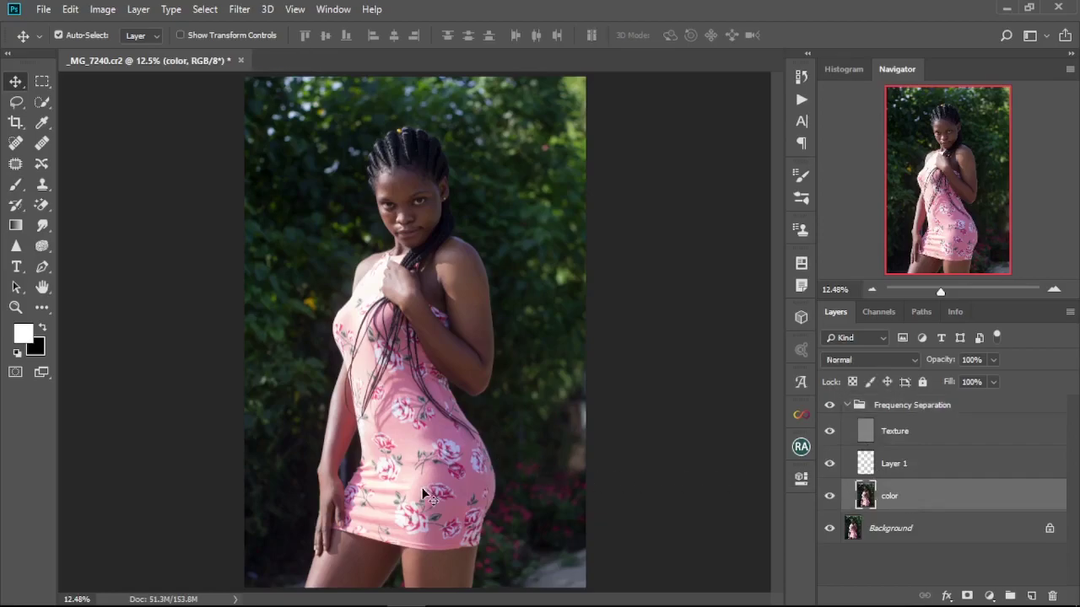
scroll(422, 494, up, 6)
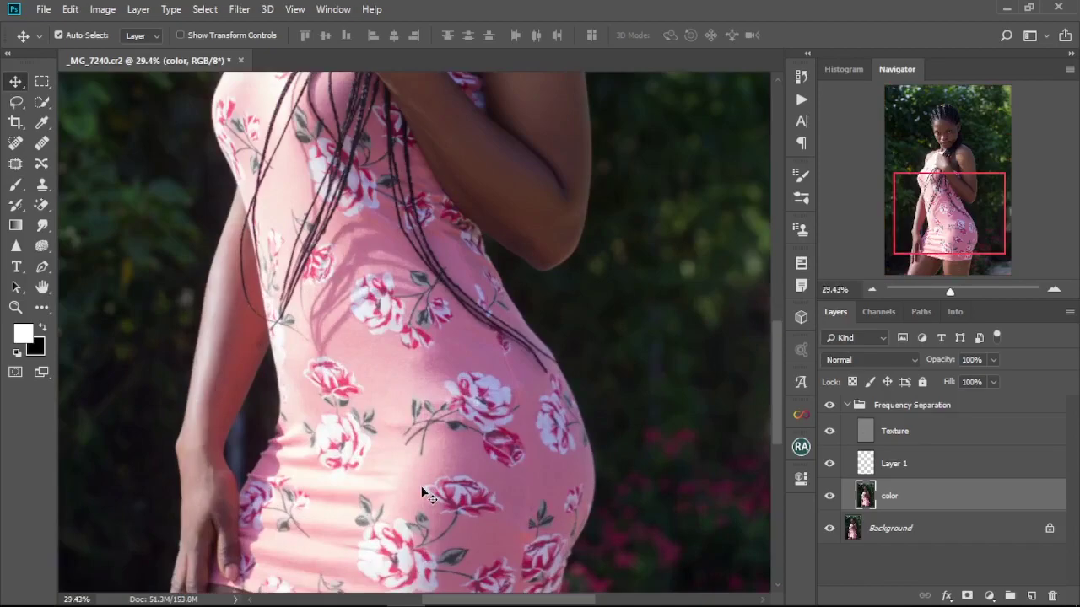
scroll(427, 460, down, 3)
scroll(433, 429, up, 2)
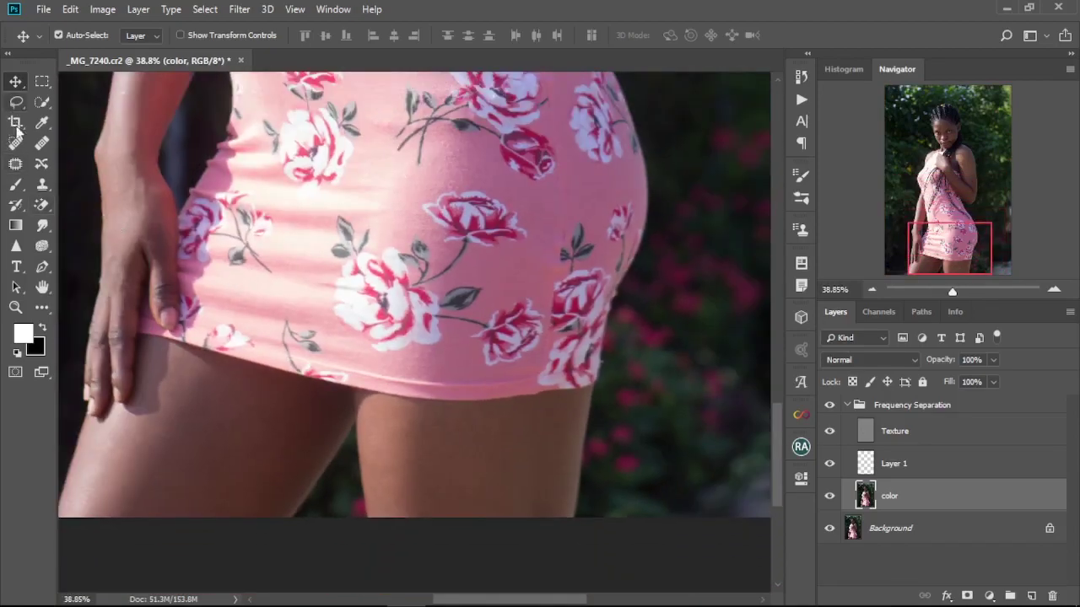
click(40, 310)
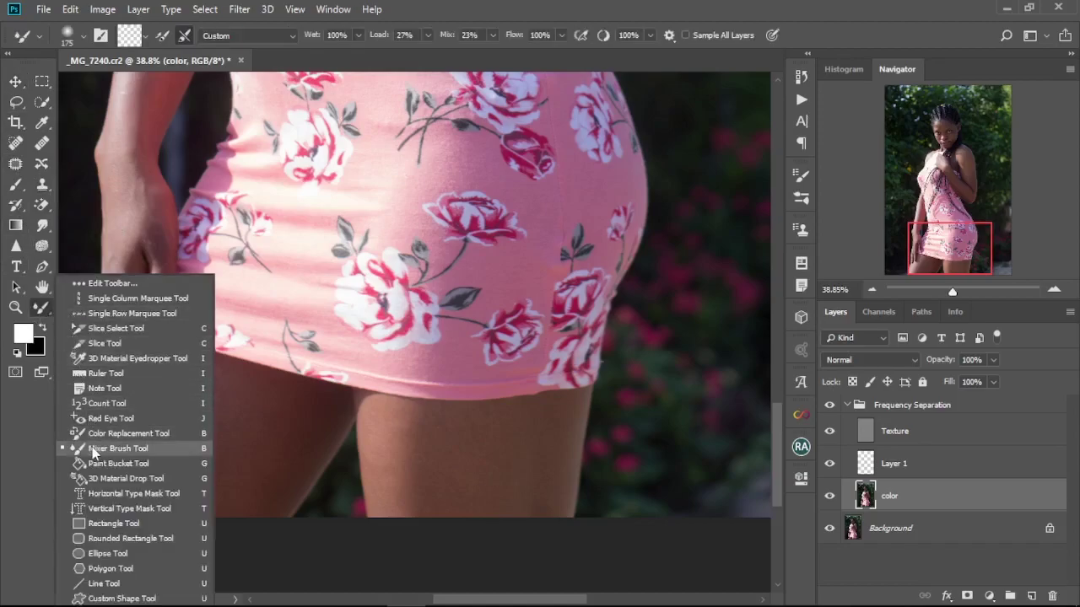
click(93, 447)
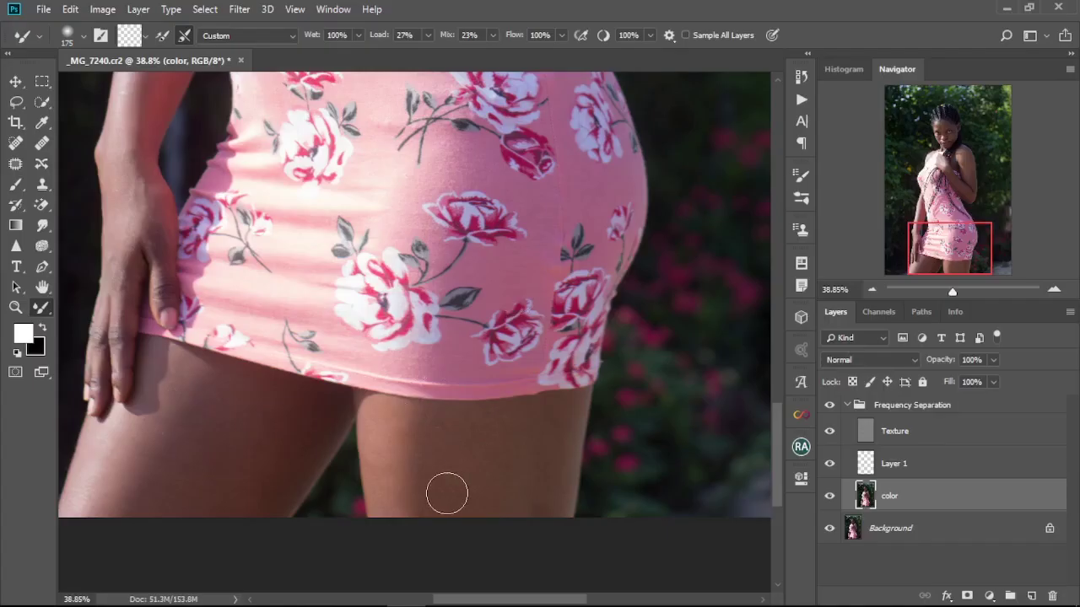
- Blend the skin tones on the straight leg below the hem, using Mixer Brush sizes between 175 and 250 px
key(bracketleft)
key(bracketleft)
key(bracketright)
key(bracketright)
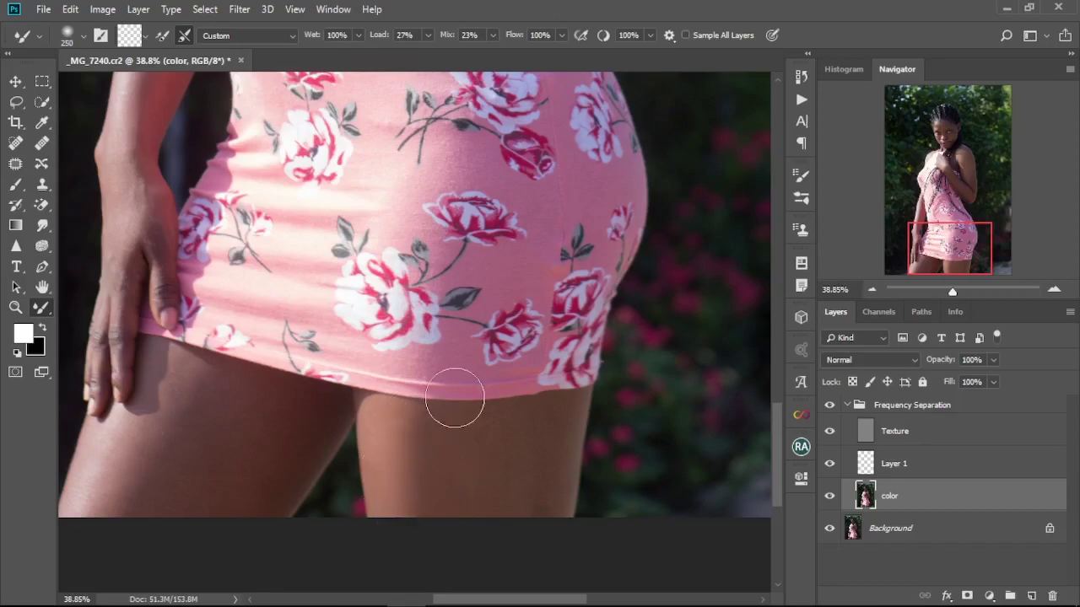
key(bracketleft)
key(bracketleft)
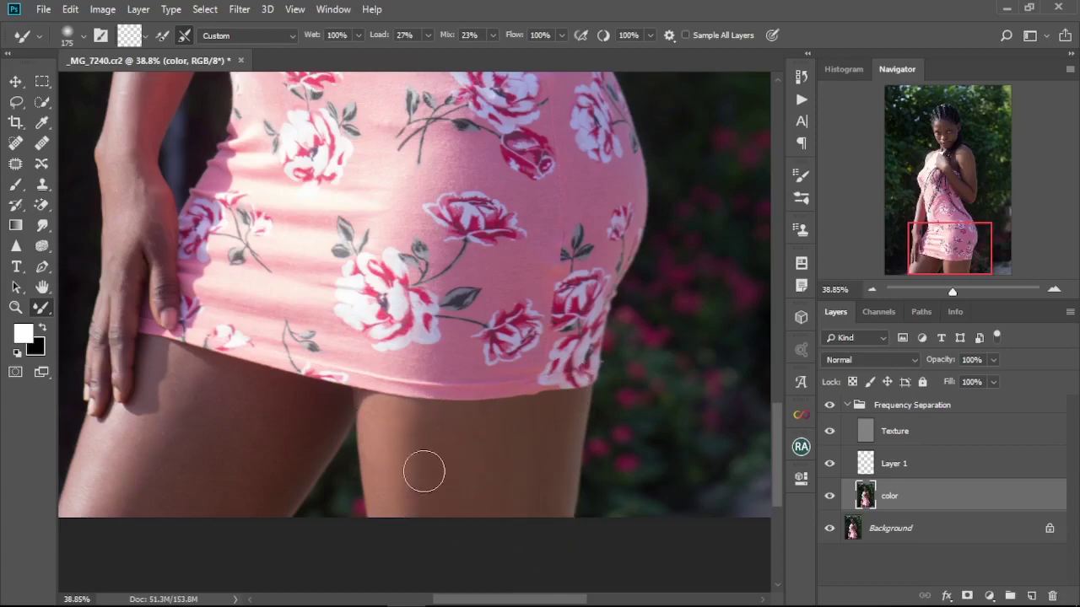
- Blend the skin tones on the other thigh, below the resting hand, with the Mixer Brush at 250 and 200 px
mouse_move(338, 447)
mouse_down()
mouse_move(525, 422)
mouse_move(534, 390)
mouse_move(475, 424)
mouse_up()
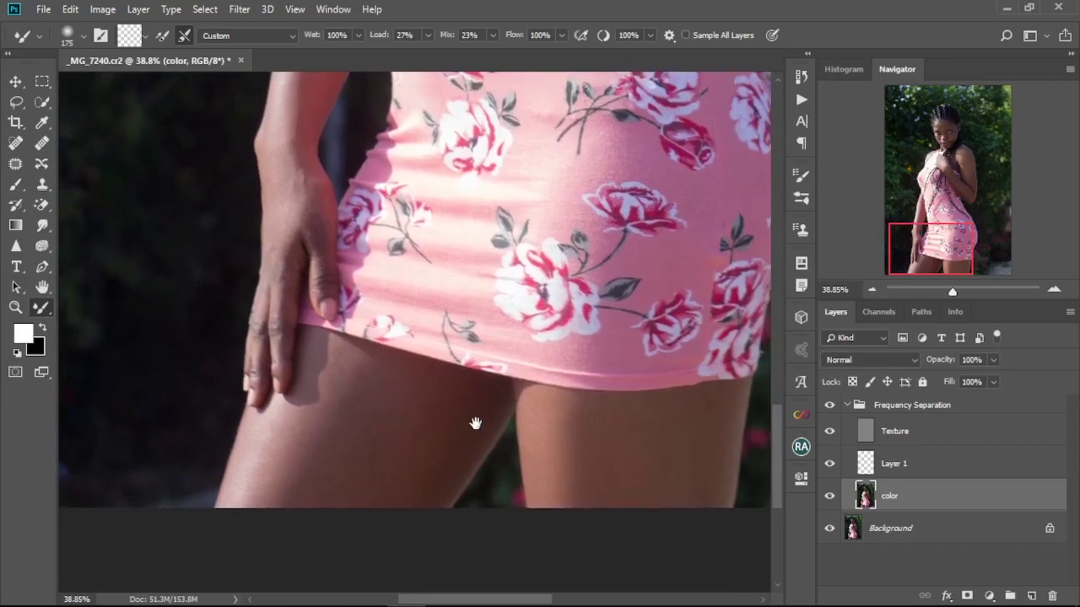
key(bracketright)
key(bracketright)
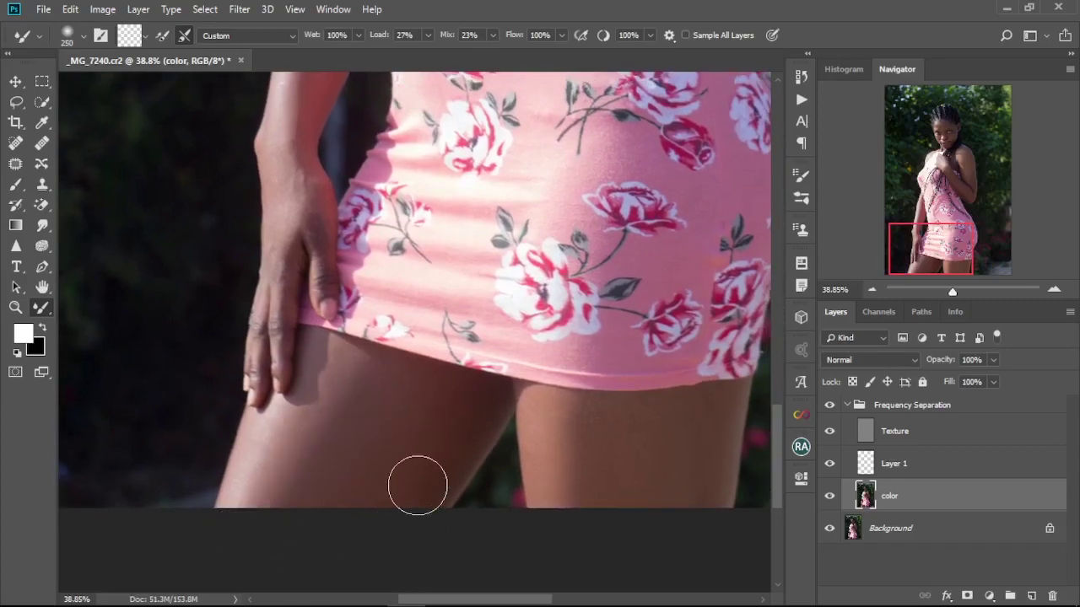
key(bracketleft)
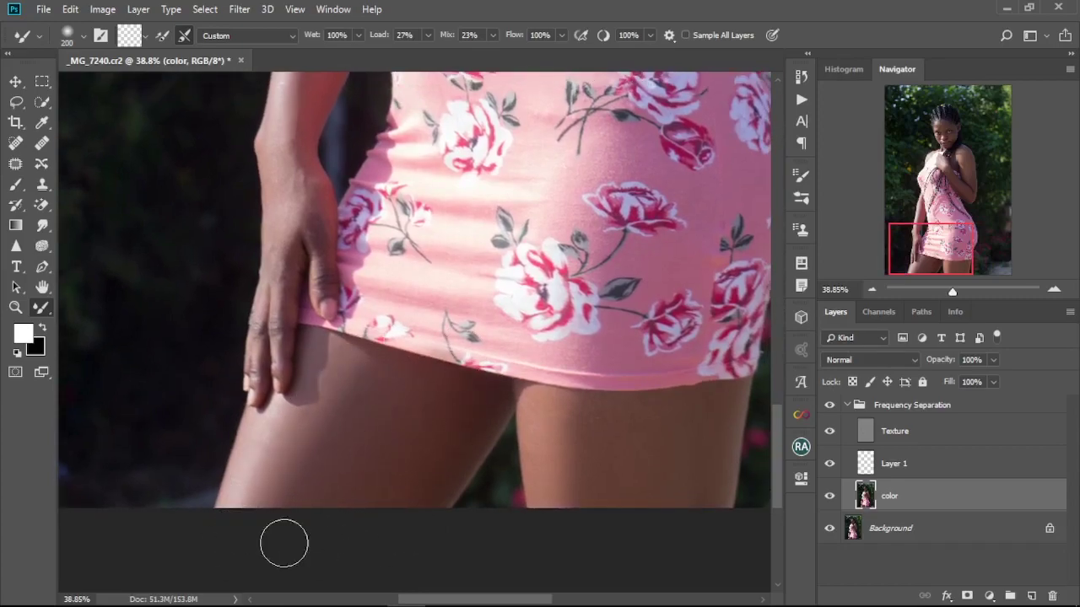
- Smooth the back of the lowered hand with the Mixer Brush, reducing the brush size to 125 and 90 px
scroll(392, 514, down, 5)
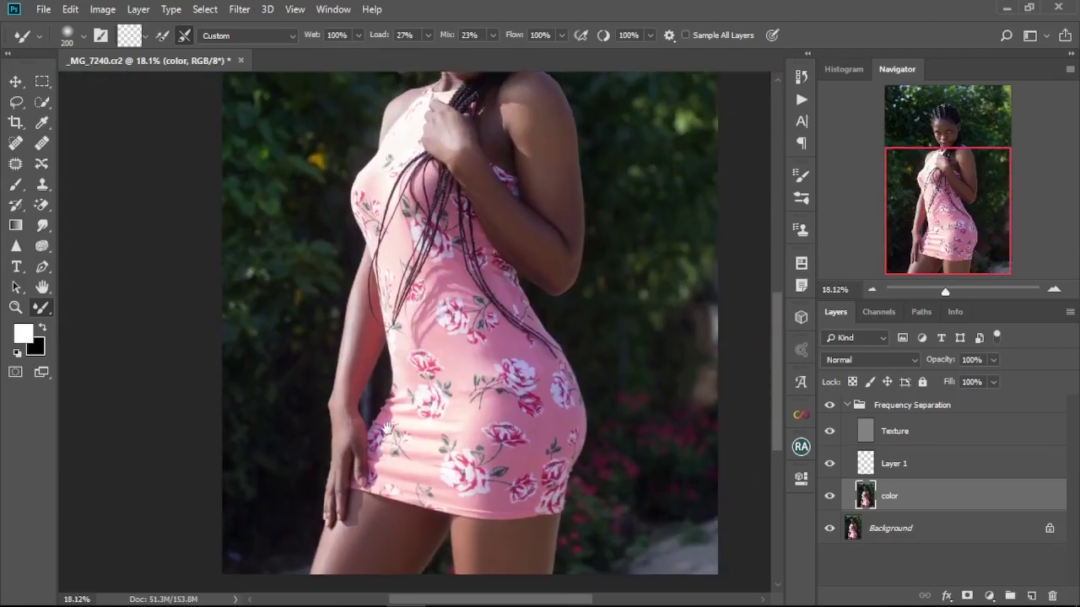
scroll(313, 402, up, 3)
scroll(314, 403, up, 2)
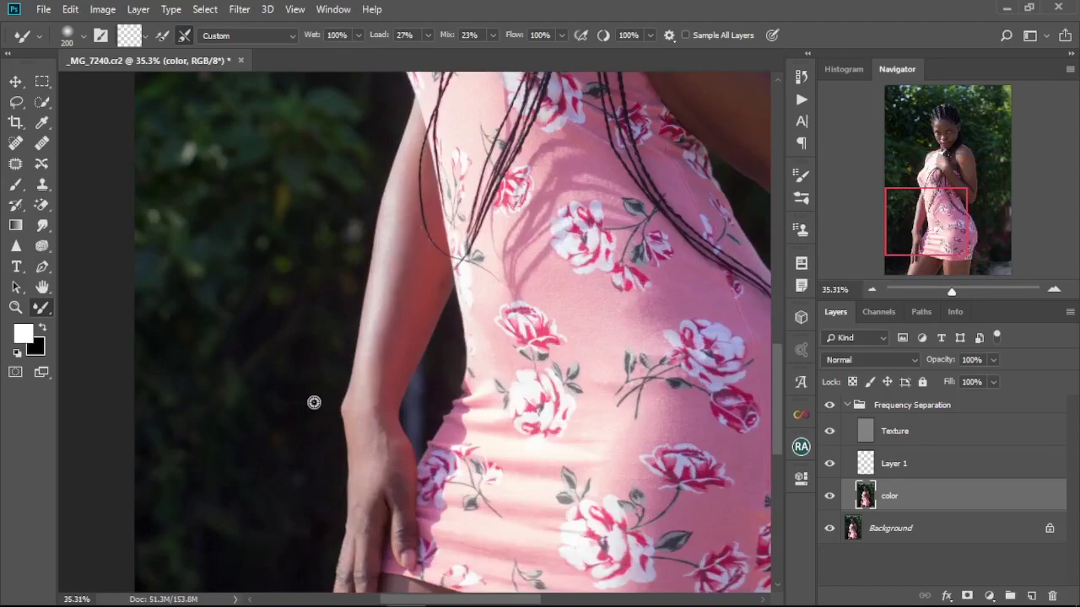
drag(427, 455, 393, 369)
key(bracketleft)
key(bracketleft)
key(bracketleft)
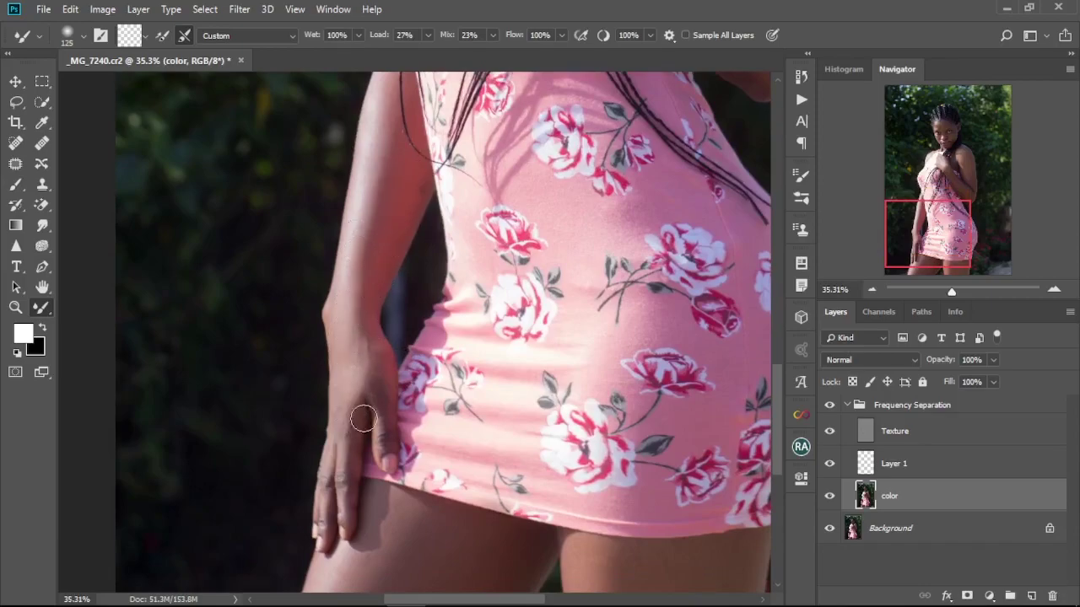
key(bracketleft)
key(bracketleft)
- Blend the skin tones on the lowered hand's fingers with the Mixer Brush reduced to 60 px
scroll(318, 496, up, 3)
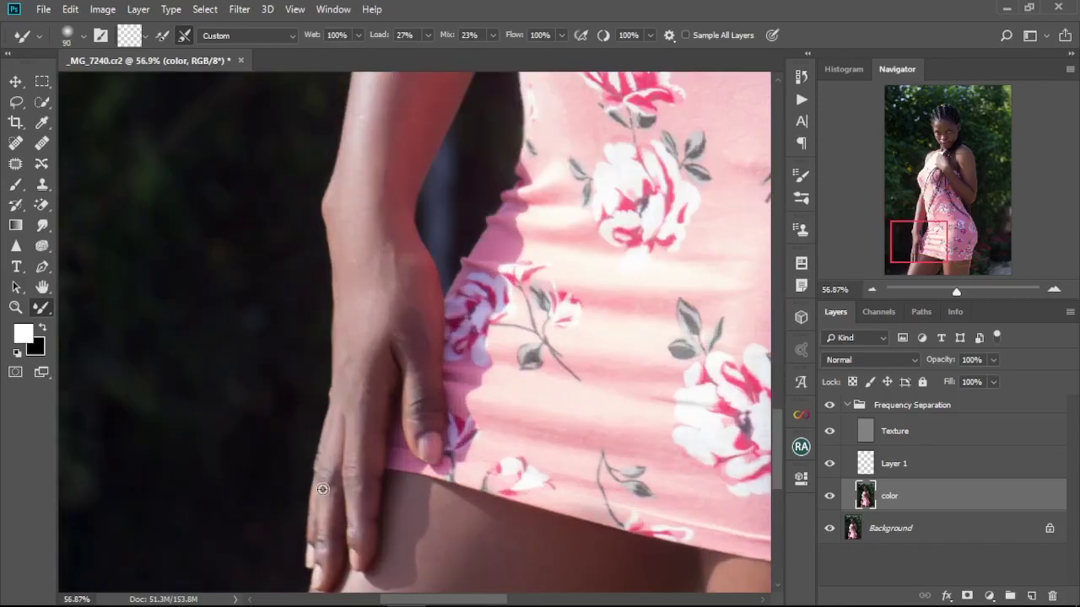
key(bracketleft)
key(bracketleft)
key(bracketleft)
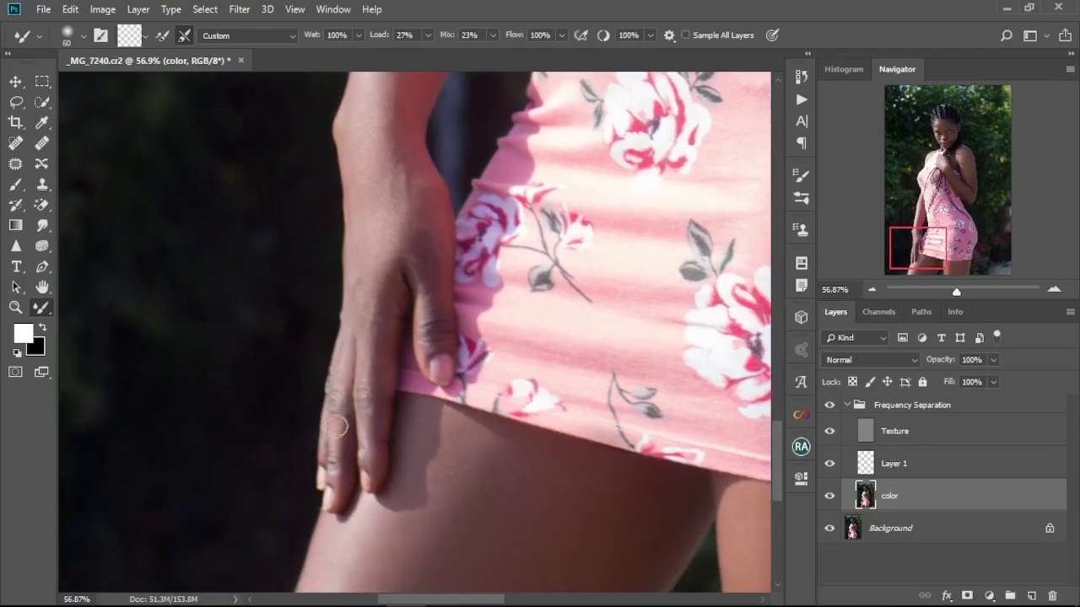
- Even out the skin along the lowered arm from wrist to elbow with the Mixer Brush at 150 and 125 px
key(bracketright)
key(bracketright)
drag(427, 262, 382, 471)
key(bracketright)
key(bracketright)
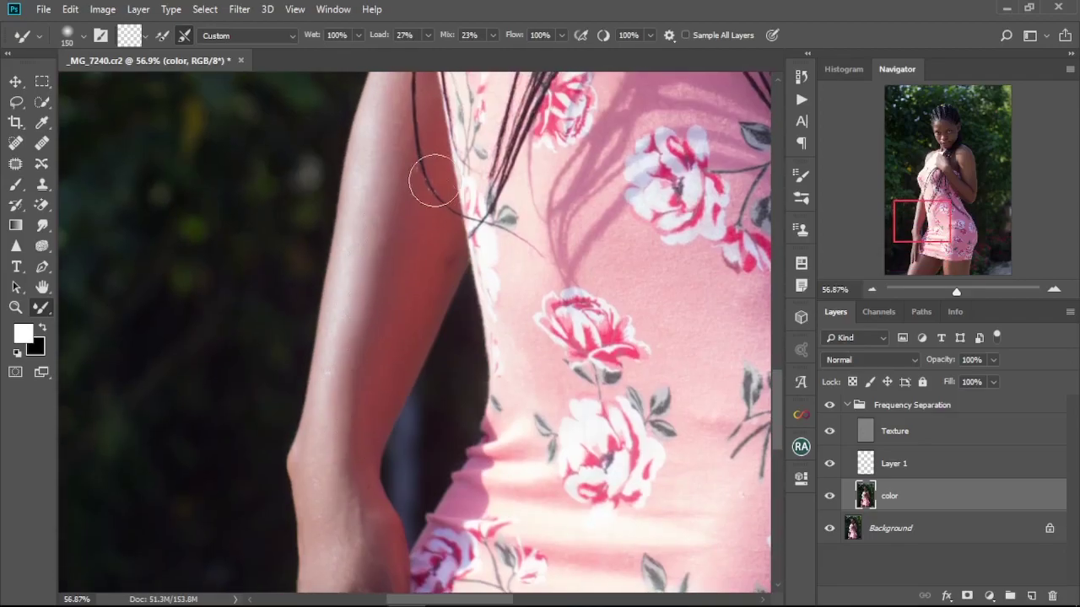
drag(412, 273, 421, 436)
key(bracketleft)
key(bracketleft)
key(bracketleft)
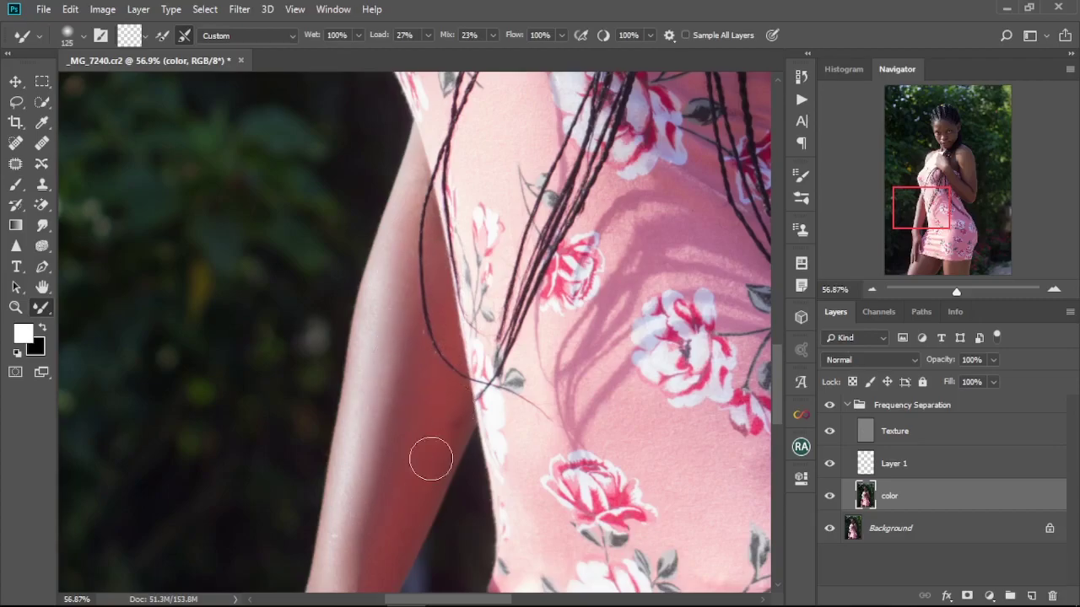
scroll(415, 501, down, 3)
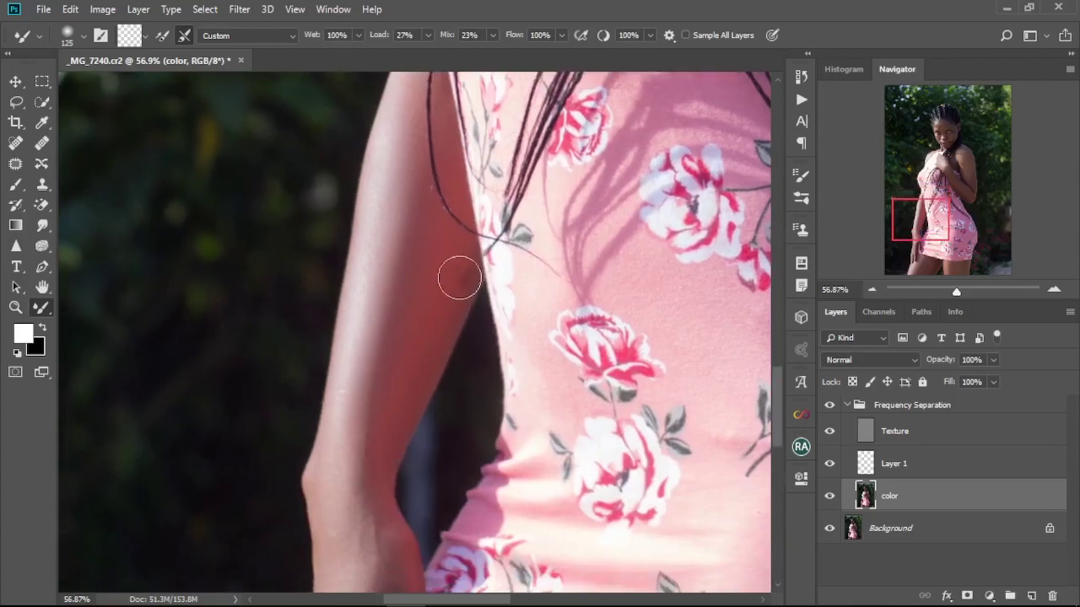
- Blend the skin on the raised arm's elbow and upper arm with the Mixer Brush at 150 and 200 px
drag(536, 277, 540, 557)
drag(729, 291, 477, 415)
scroll(477, 415, down, 1)
key(bracketright)
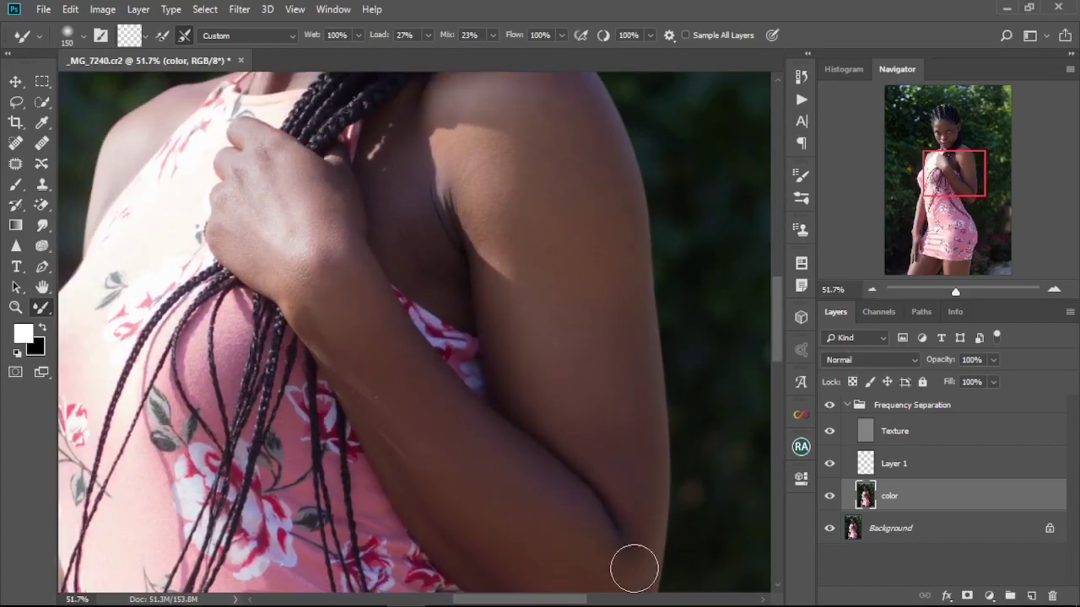
key(bracketright)
key(bracketright)
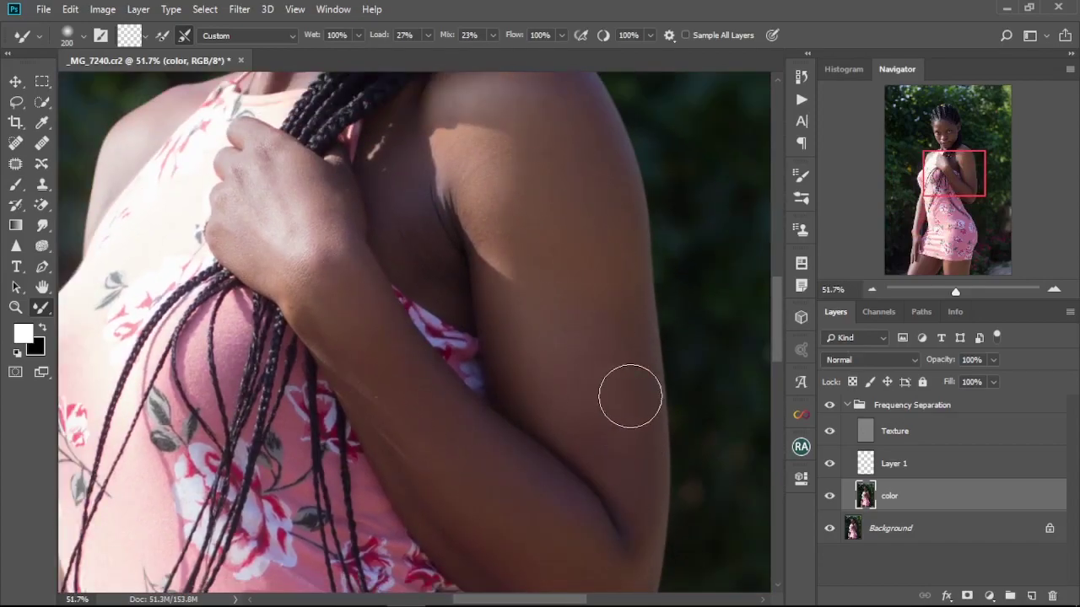
- Smooth the raised arm's shoulder area at 175 px and its elbow at 125 px with the Mixer Brush
drag(515, 129, 541, 274)
key(bracketleft)
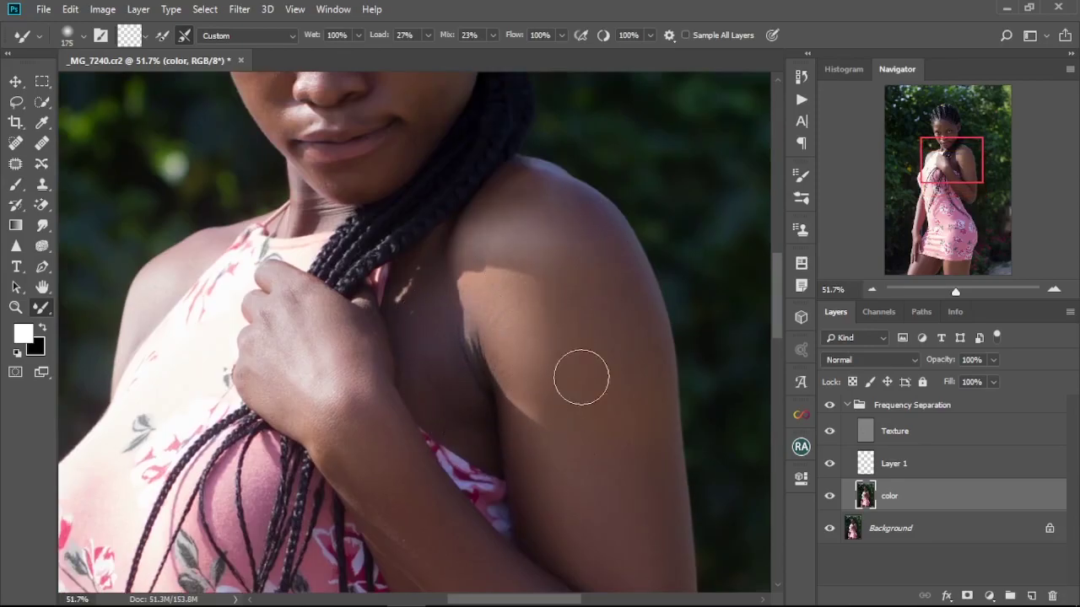
scroll(512, 357, down, 8)
scroll(512, 357, up, 1)
drag(551, 550, 457, 313)
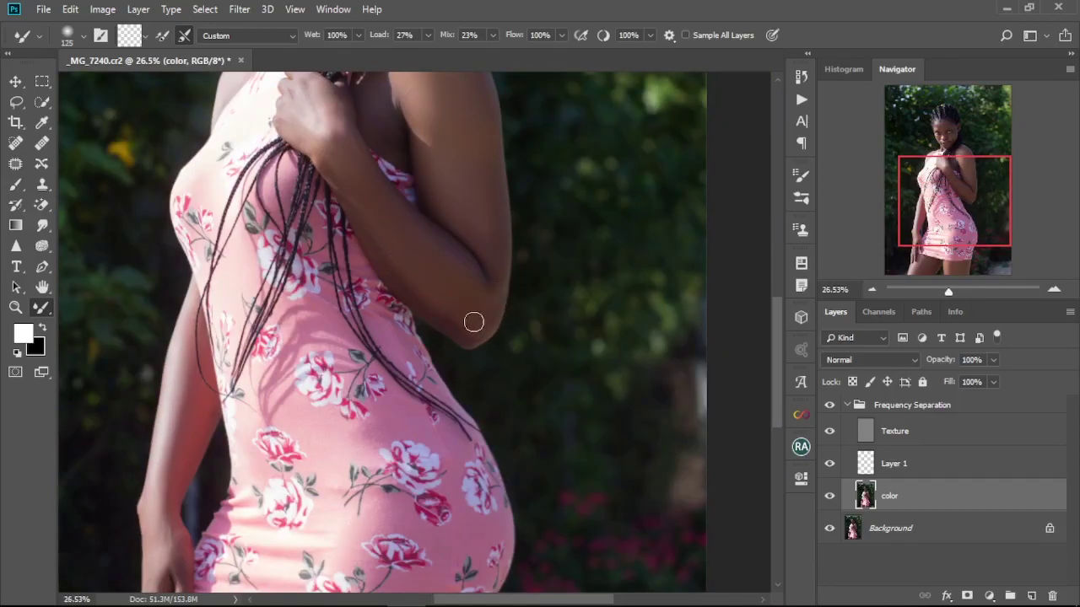
key(ctrl+0)
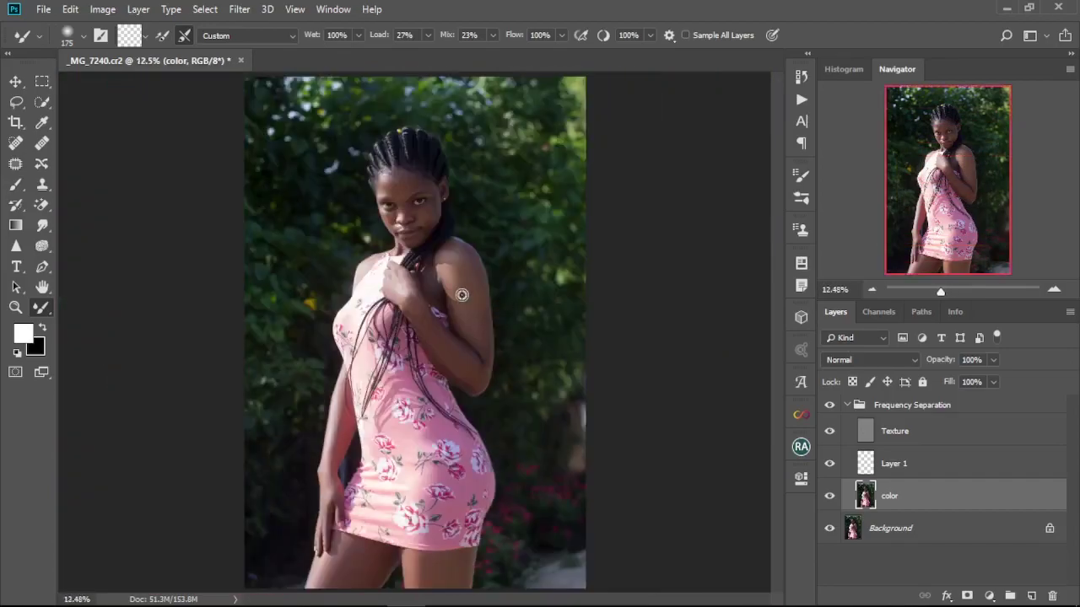
- Blend the skin between the raised hand and the armpit at 150 px, and the raised hand at 125 px
scroll(473, 337, up, 11)
key(bracketright)
key(bracketright)
key(bracketleft)
key(bracketleft)
key(bracketleft)
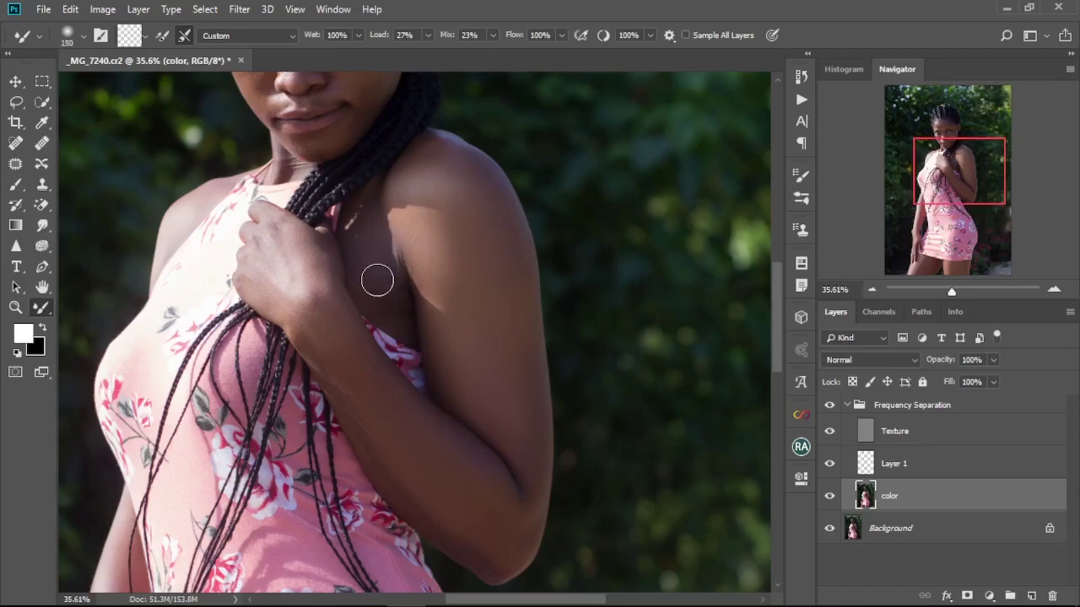
scroll(342, 325, up, 2)
key(bracketleft)
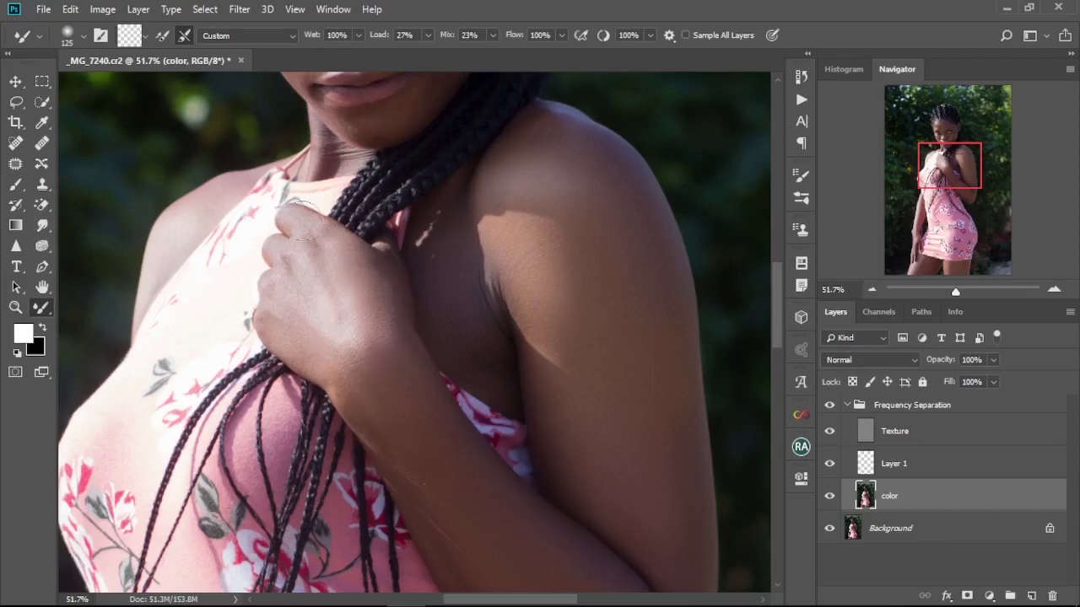
- Smooth the far shoulder beside the dress strap with the Mixer Brush reduced to 70 px
scroll(418, 354, down, 2)
scroll(418, 354, down, 3)
scroll(363, 371, up, 5)
key(bracketleft)
key(bracketleft)
key(bracketleft)
key(bracketleft)
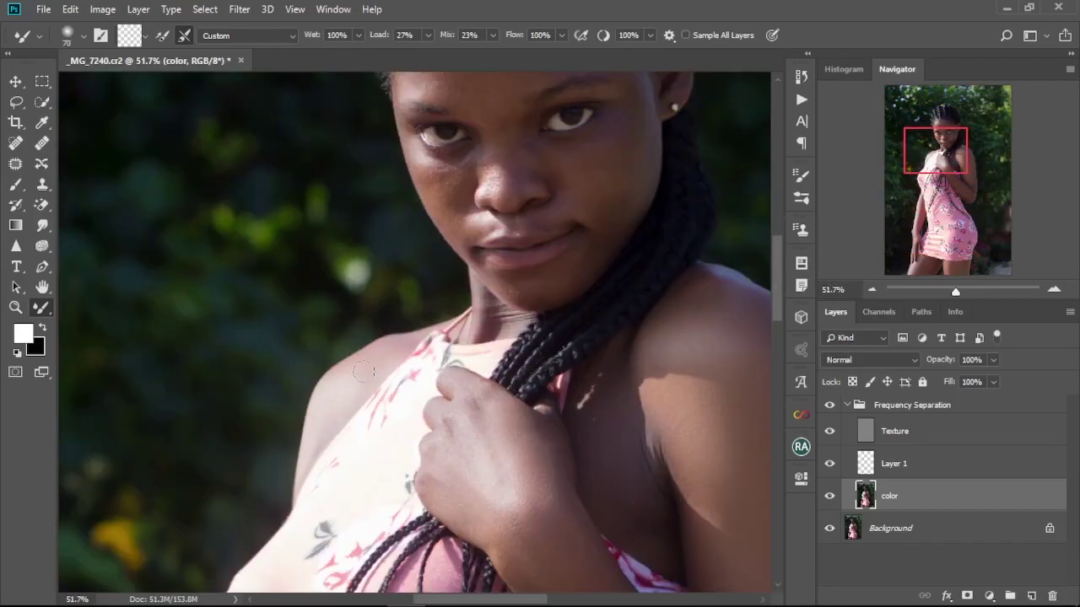
- Blend the skin tones on the forehead and the cheek beside the ear with the Mixer Brush at about 80 to 90 px
drag(533, 270, 471, 434)
scroll(441, 275, up, 5)
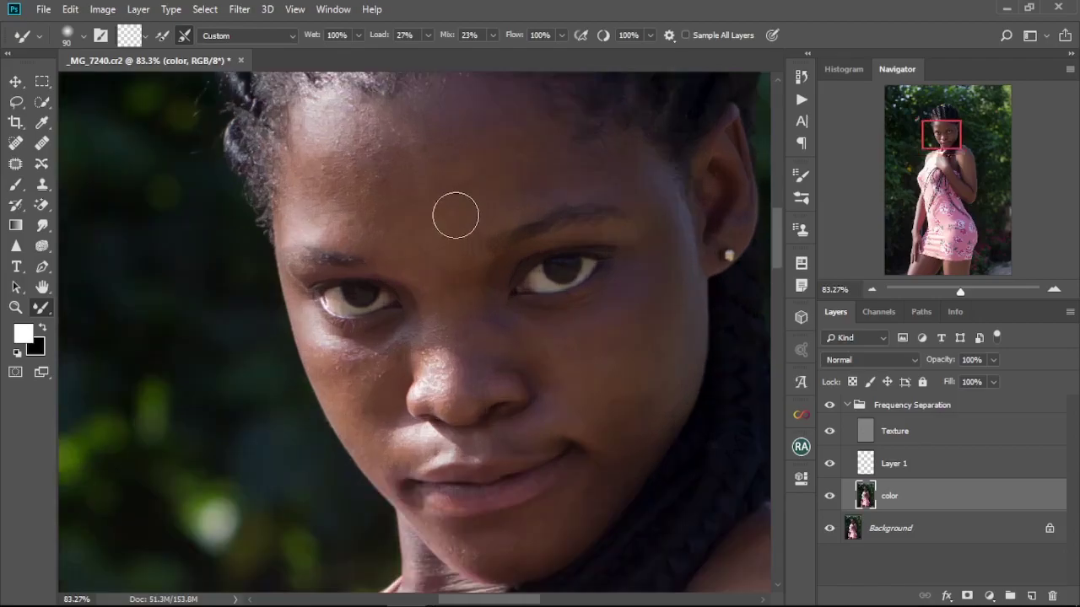
drag(455, 212, 433, 275)
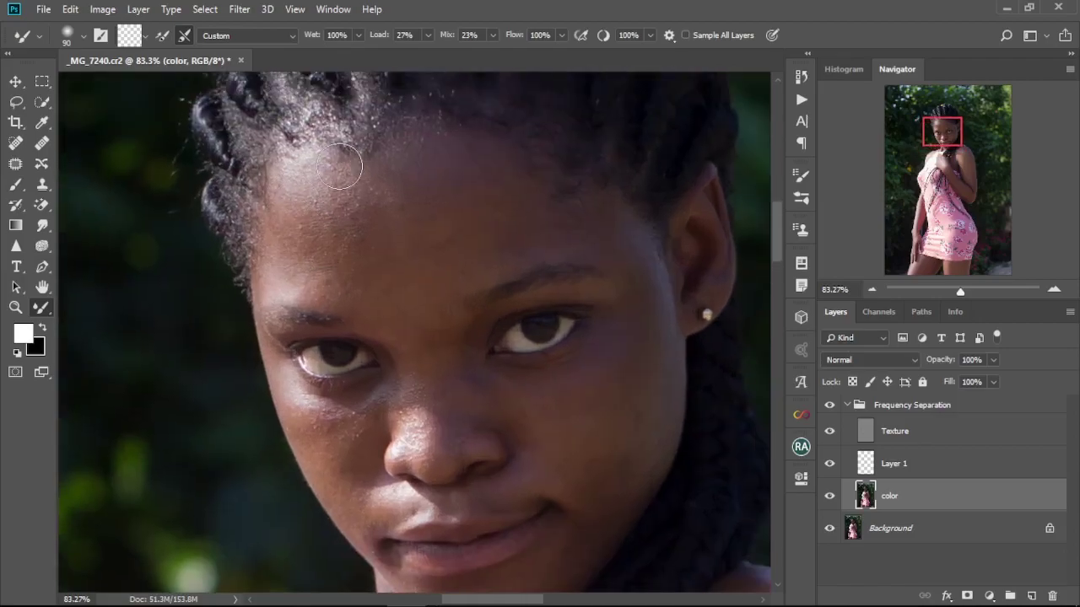
key(bracketright)
key(bracketright)
key(bracketleft)
key(bracketleft)
key(bracketleft)
key(bracketright)
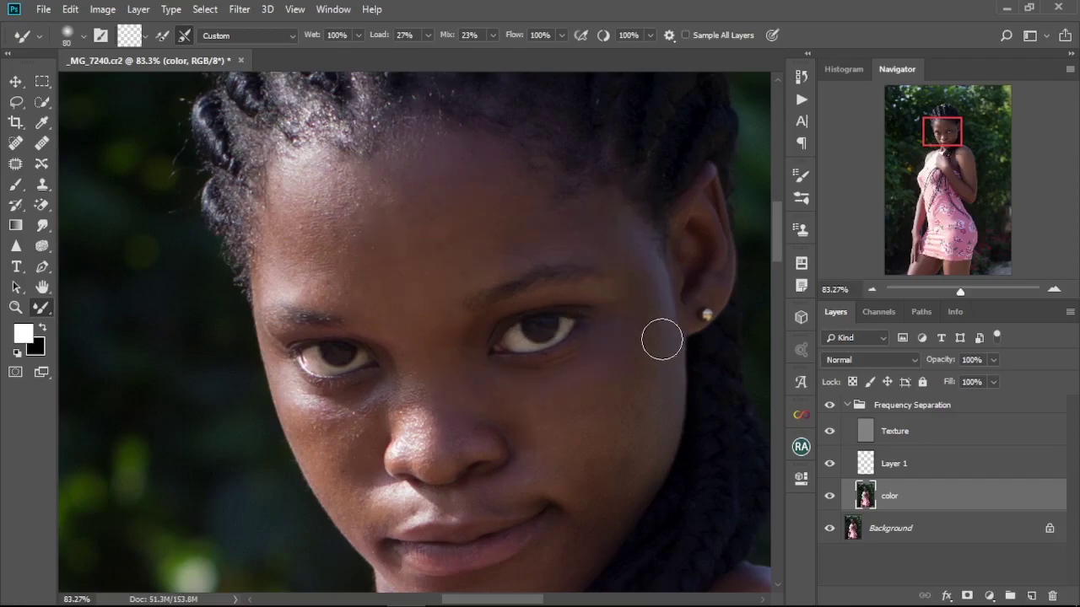
- Even out the nose bridge at 60 px and the lower cheek at 80 px with the Mixer Brush
scroll(525, 460, down, 4)
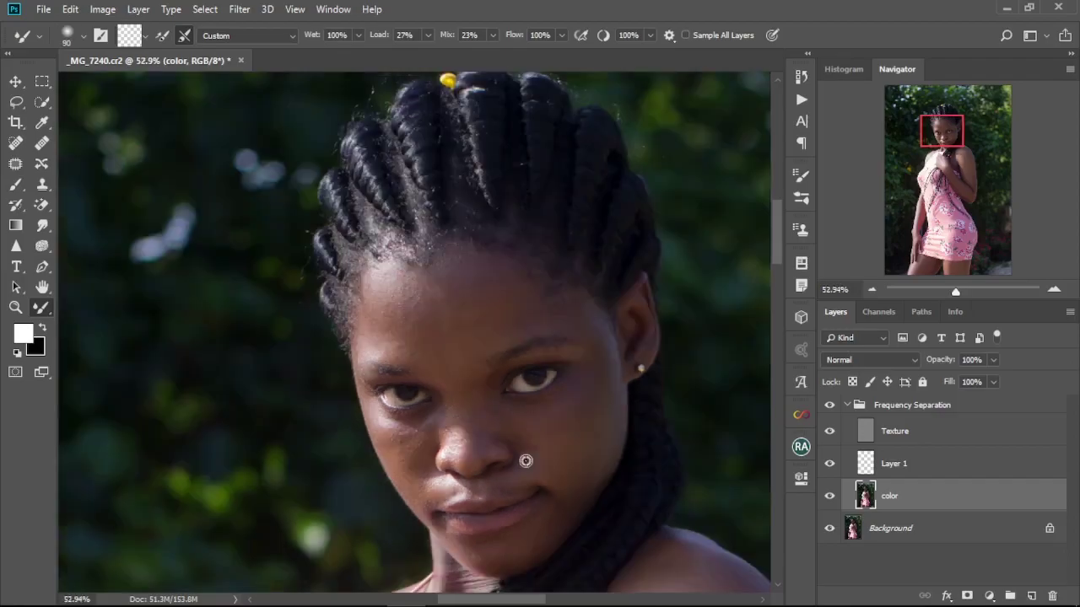
scroll(514, 489, up, 5)
key(bracketleft)
key(bracketleft)
key(bracketleft)
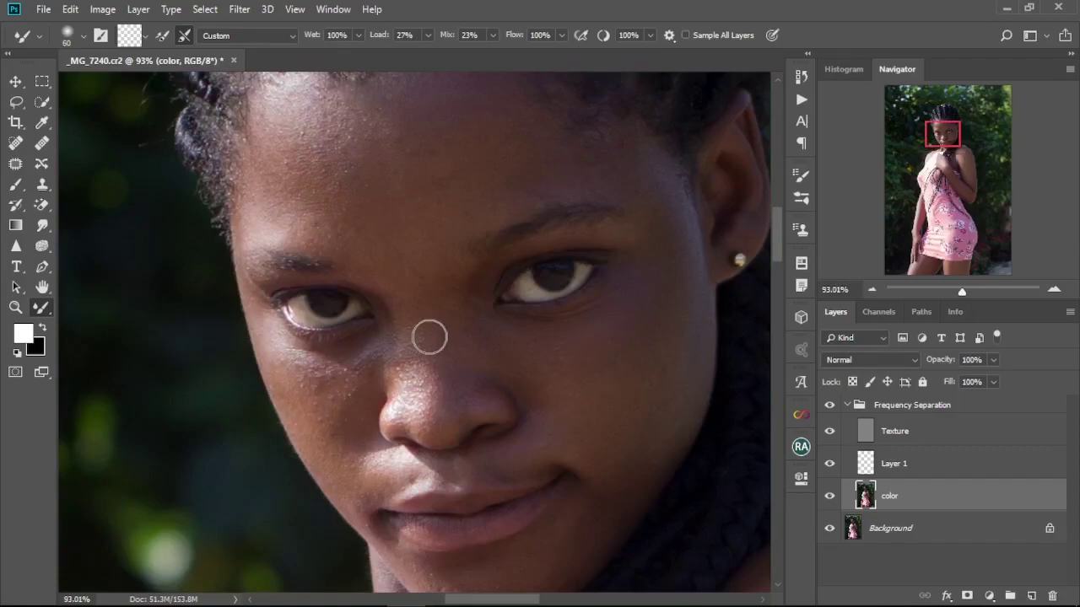
key(bracketright)
key(bracketright)
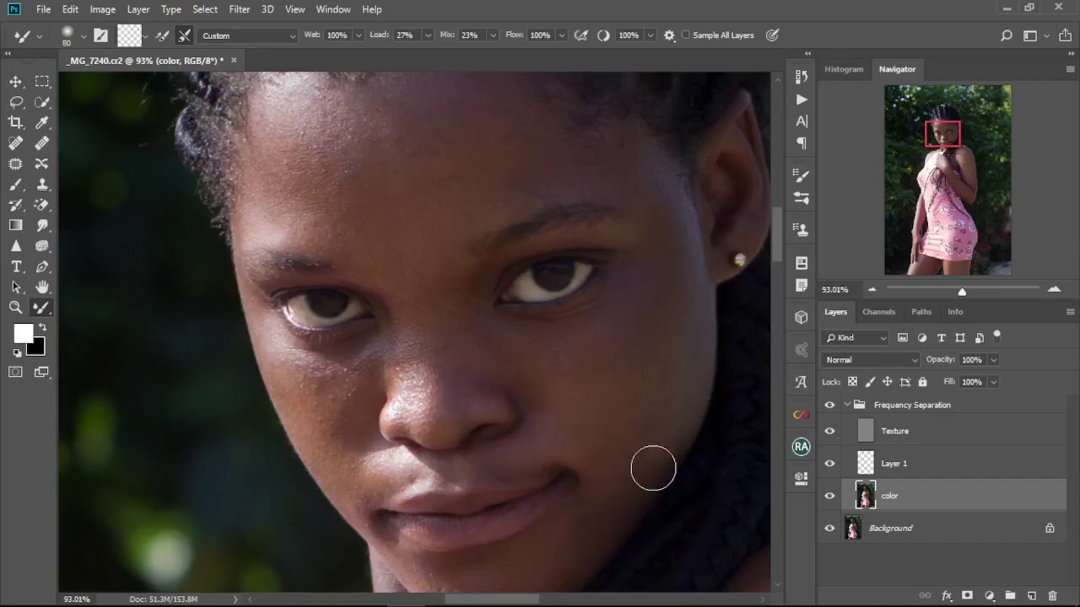
- Blend the skin on the chin and around the mouth, starting with a 60 px Mixer Brush and varying its size
drag(516, 470, 589, 339)
key(bracketleft)
key(bracketleft)
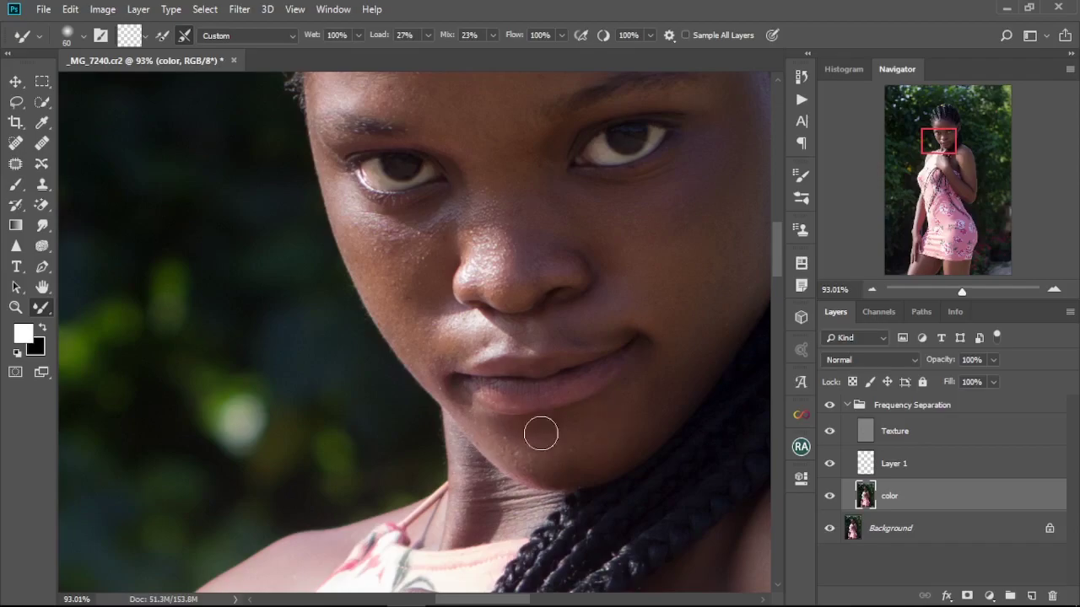
drag(685, 369, 538, 429)
key(bracketright)
key(bracketright)
key(bracketright)
key(bracketleft)
key(bracketleft)
key(bracketleft)
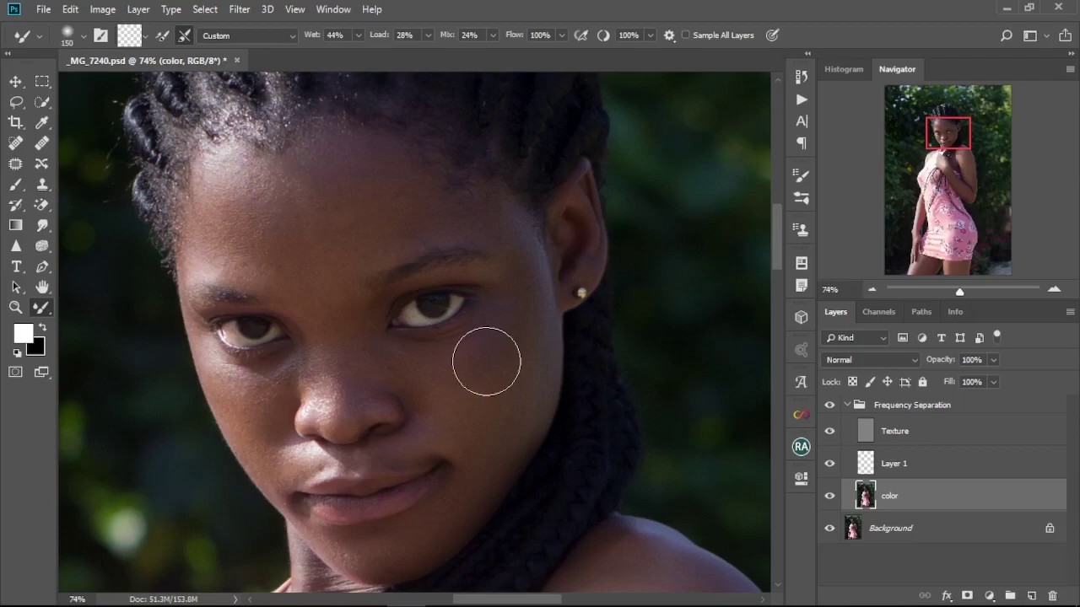
- Select the Texture layer and heal a blemish on the forehead with the Spot Healing Brush at 20 px
click(910, 435)
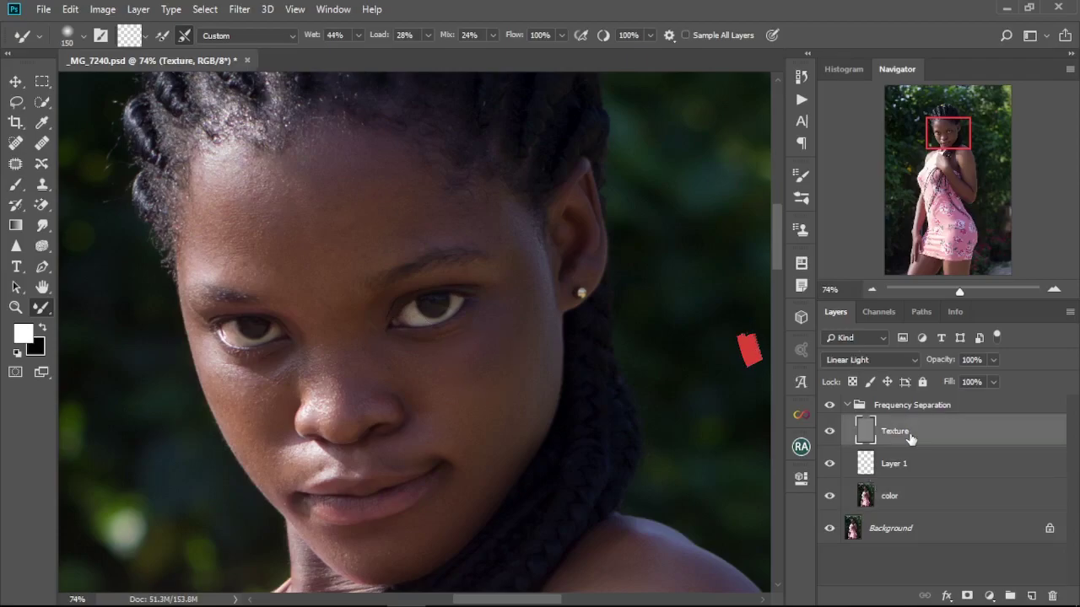
click(14, 145)
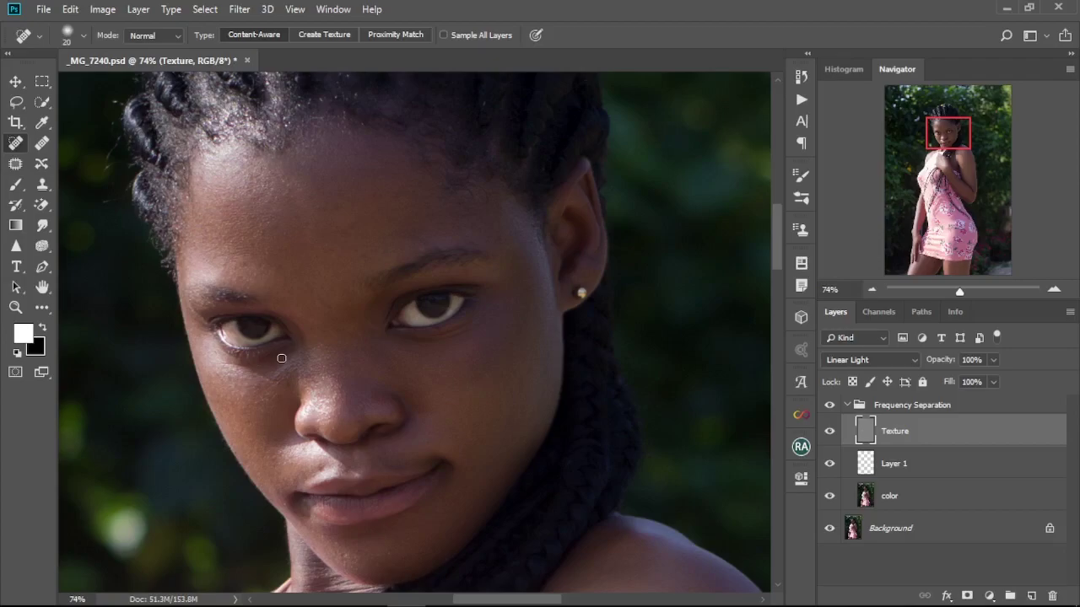
scroll(288, 372, up, 2)
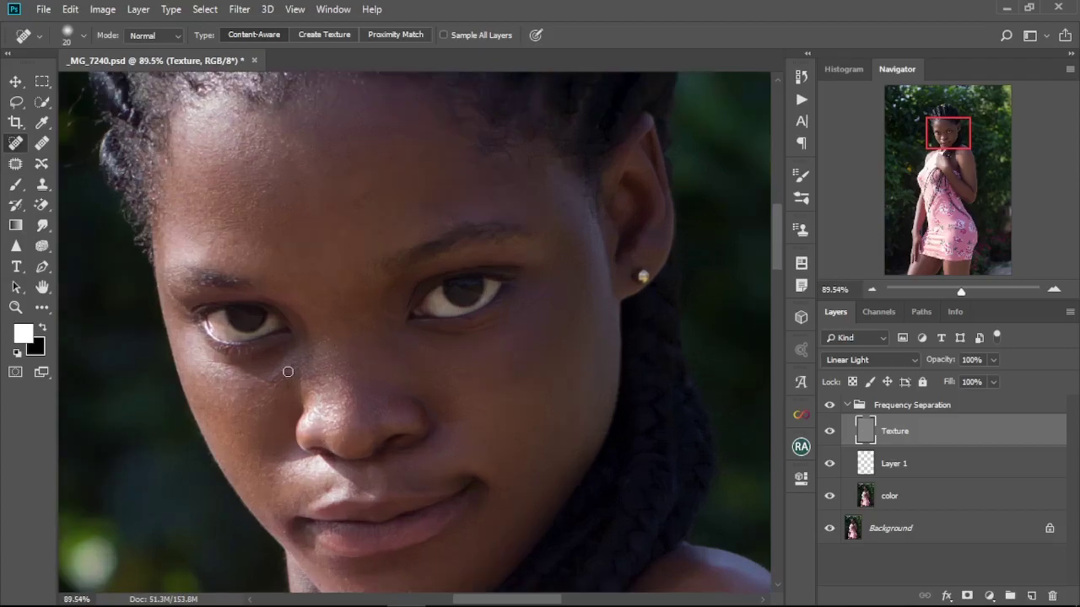
scroll(288, 372, up, 1)
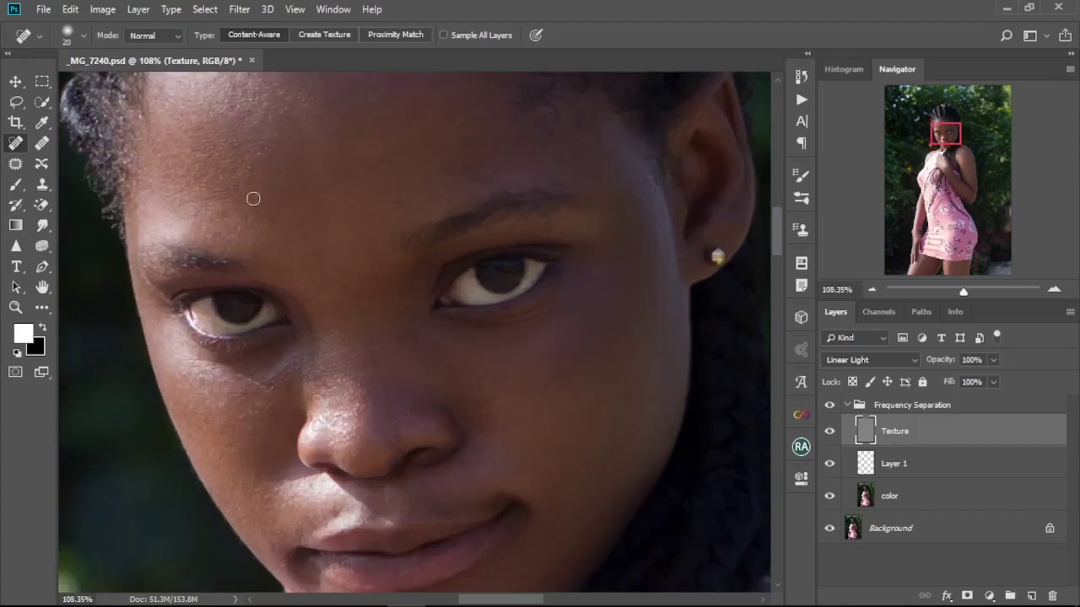
click(252, 202)
drag(366, 198, 370, 270)
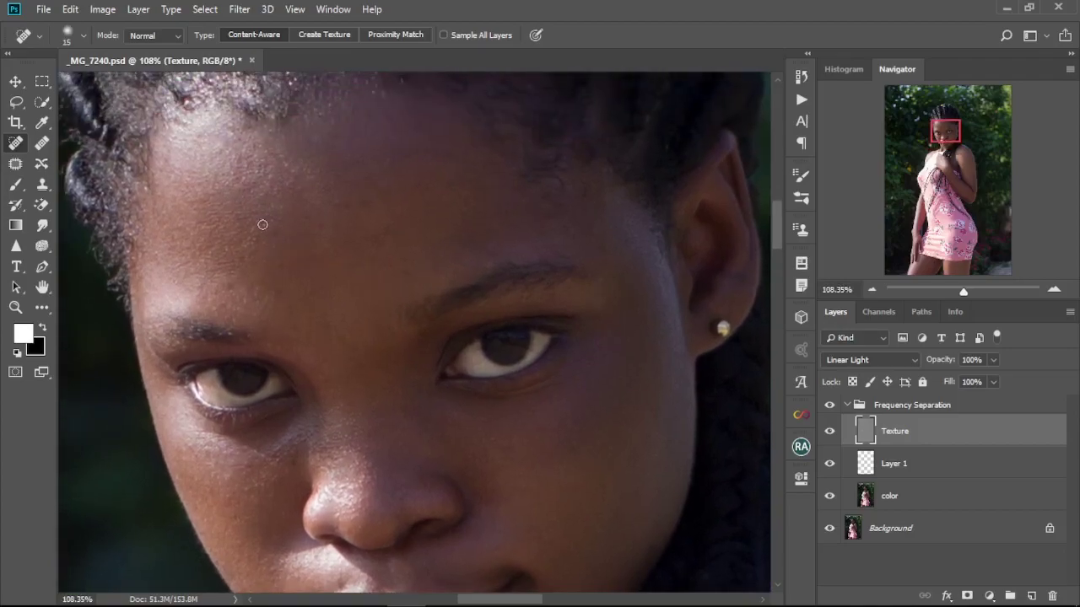
- Heal small texture flaws under the eye and around the nose and mouth with the Spot Healing Brush at 15 px
drag(221, 293, 237, 167)
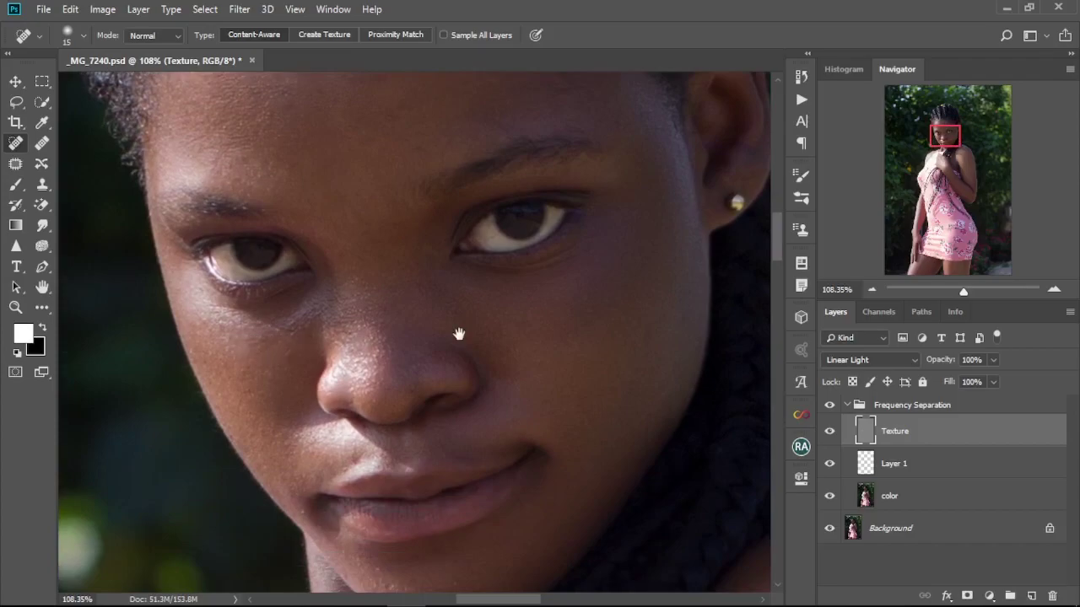
drag(460, 335, 415, 217)
drag(332, 467, 353, 469)
scroll(372, 295, up, 6)
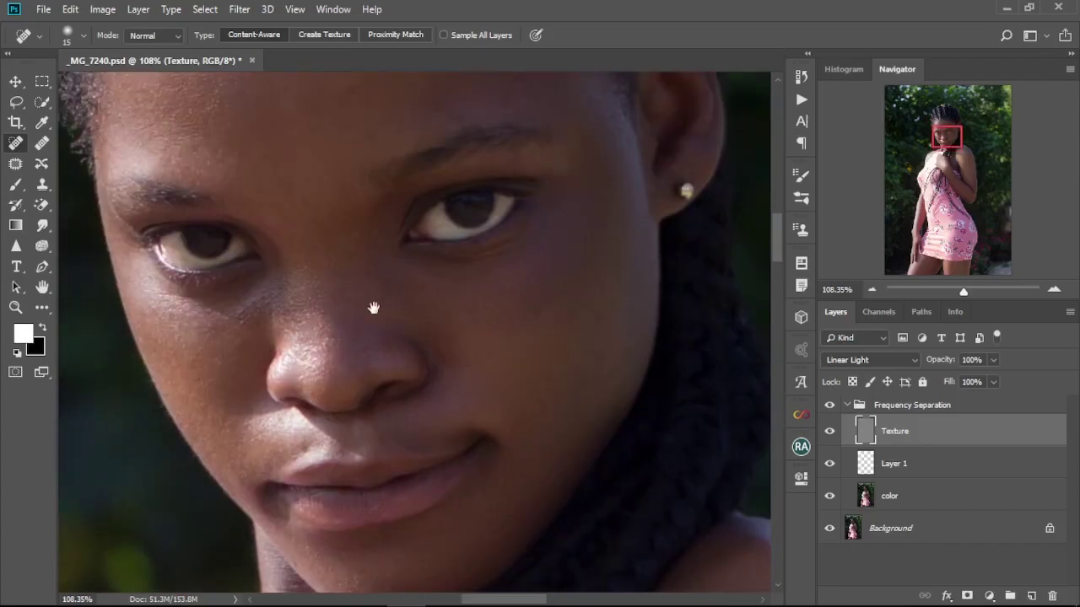
scroll(420, 207, down, 7)
click(243, 301)
click(306, 375)
drag(574, 174, 563, 200)
scroll(461, 349, down, 7)
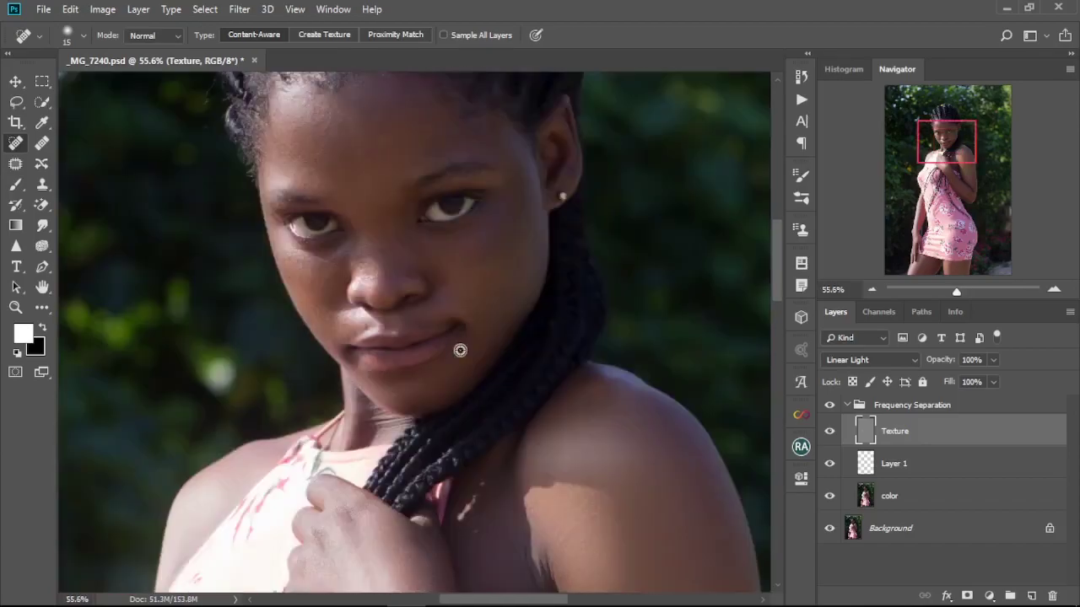
- Examine the healed skin texture across the face, shoulder and arm for remaining flaws
scroll(461, 350, down, 5)
scroll(464, 351, up, 5)
drag(648, 455, 466, 297)
scroll(414, 325, down, 8)
drag(422, 144, 427, 430)
scroll(465, 313, up, 9)
scroll(496, 354, down, 8)
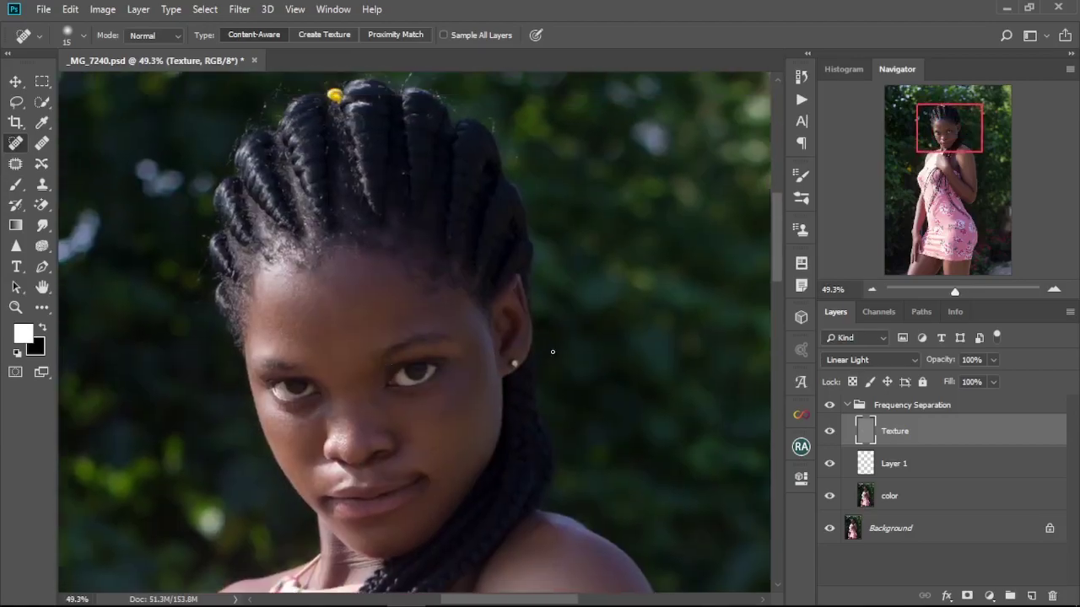
- Paint sampled skin tone over the forehead on Layer 1 with a 100 px Brush at 14% opacity and 16% flow, and compare the layer's effect
click(901, 471)
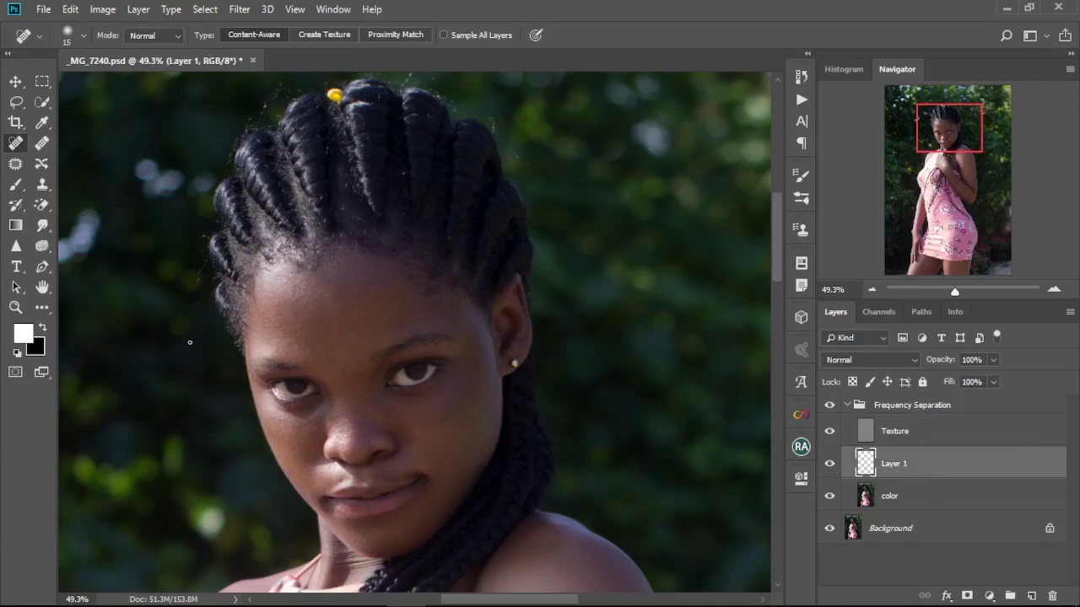
click(15, 185)
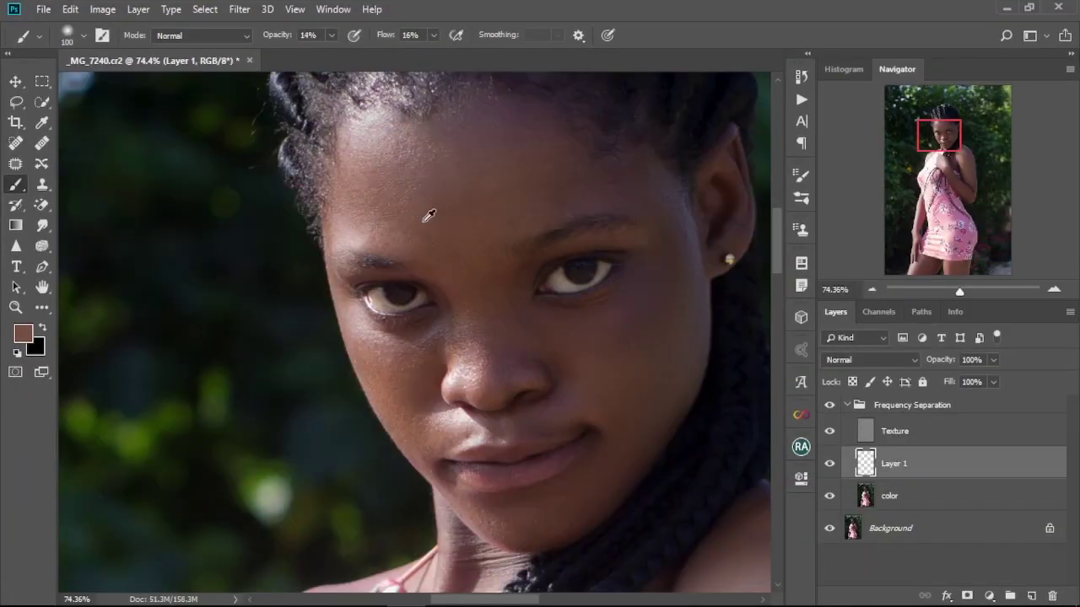
mouse_move(403, 213)
mouse_down()
mouse_move(362, 191)
mouse_move(388, 184)
mouse_move(393, 218)
mouse_move(350, 189)
mouse_move(365, 221)
mouse_up()
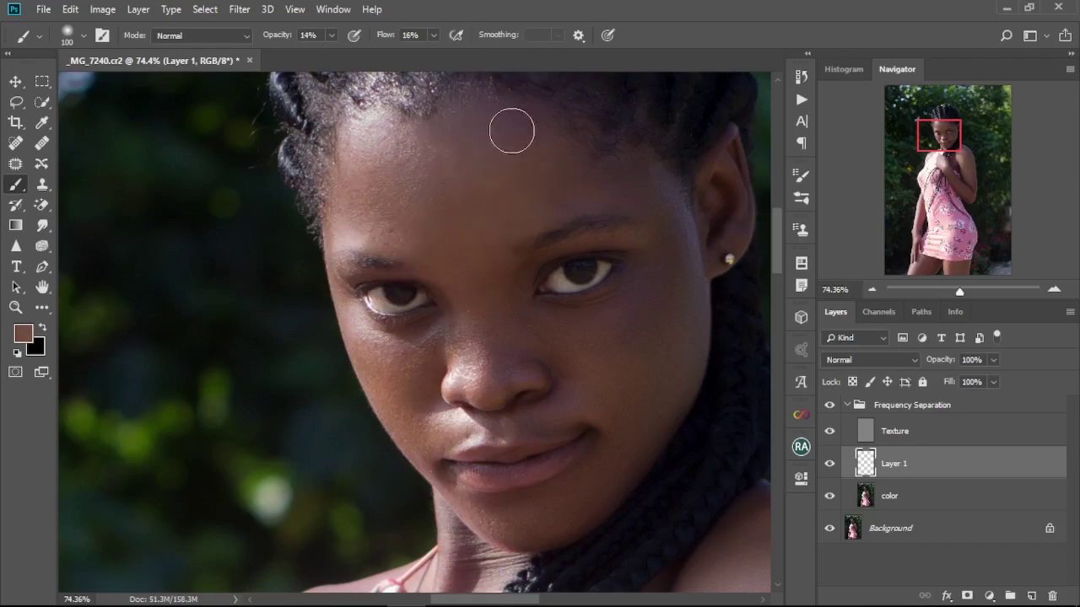
click(829, 464)
click(829, 464)
scroll(540, 540, down, 15)
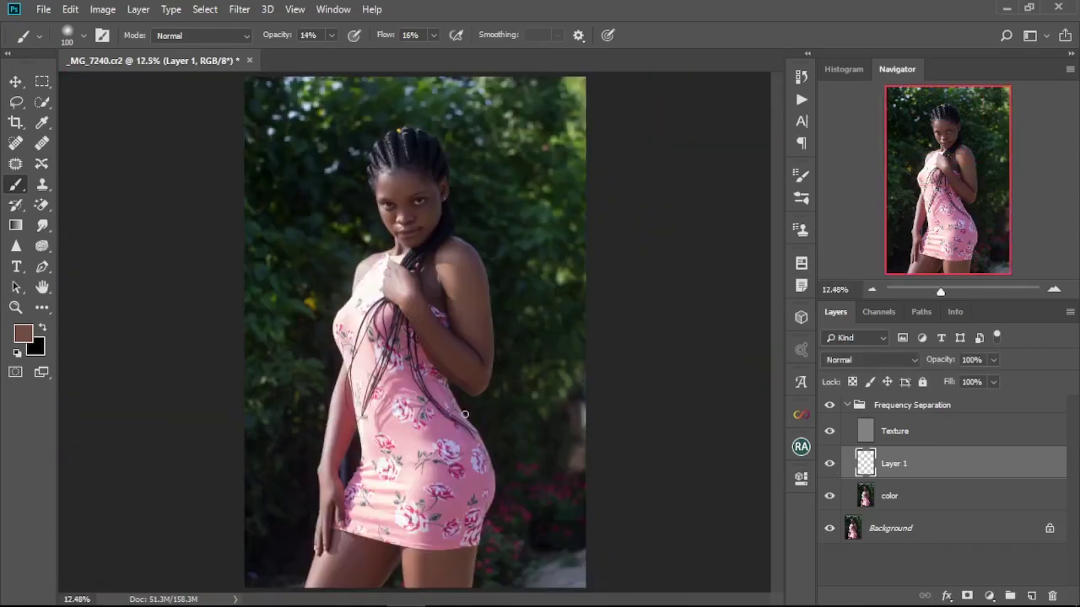
- Enlarge the Brush to 150 px and even out the face tones on Layer 1 with sampled skin color
scroll(398, 283, up, 8)
scroll(397, 272, up, 5)
key(bracketright)
key(bracketright)
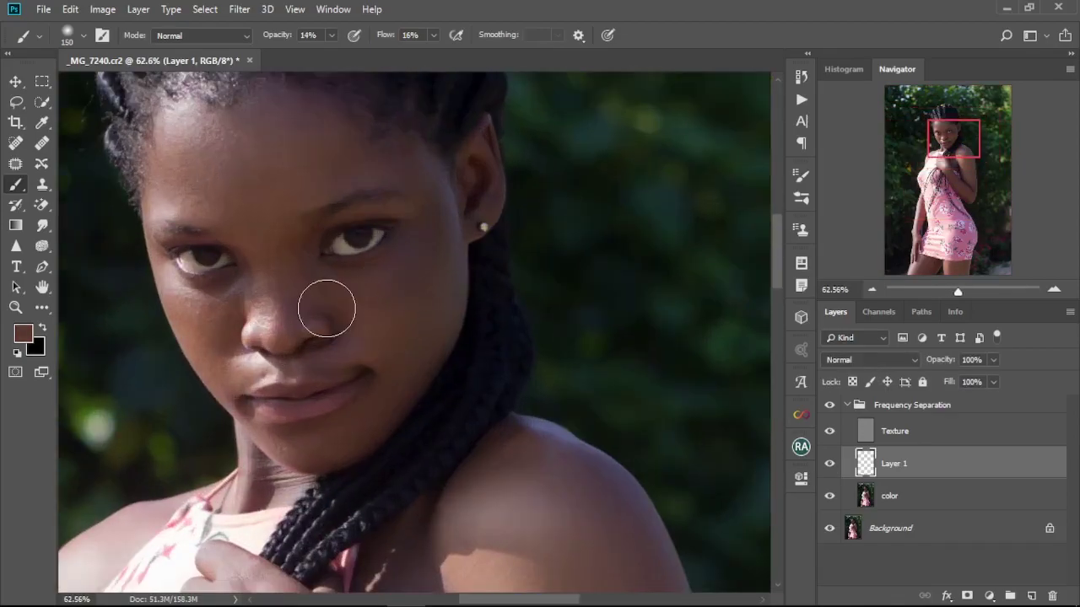
scroll(379, 448, down, 1)
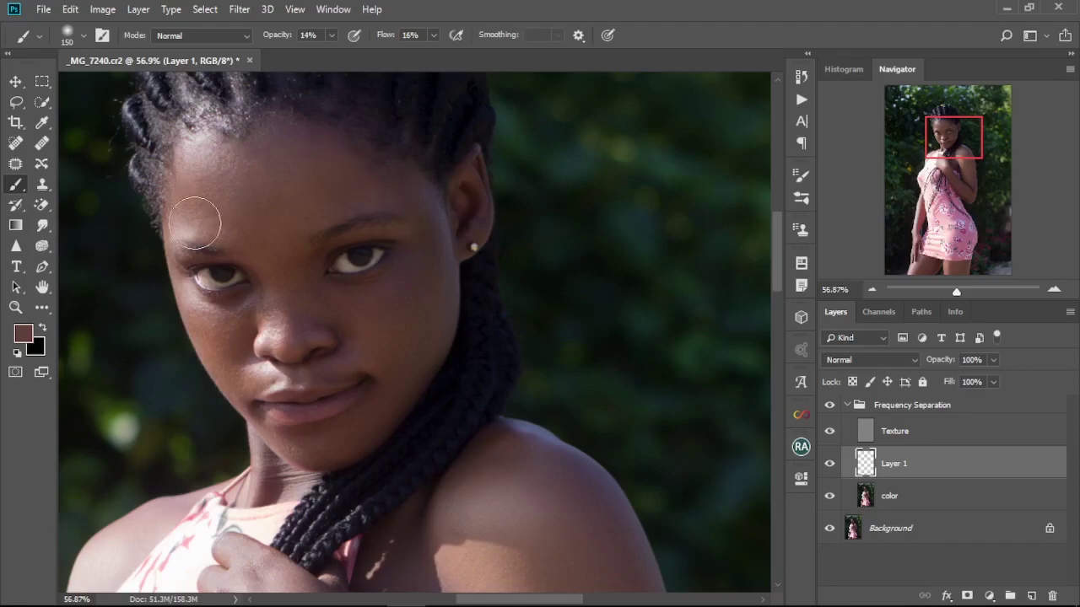
- Sample nearby skin tones and brush them over the thigh below the dress hem on Layer 1
scroll(374, 348, down, 16)
scroll(412, 576, up, 10)
drag(445, 573, 441, 437)
alt+click(404, 408)
key(bracketright)
key(bracketright)
key(bracketright)
alt+click(210, 418)
mouse_move(191, 420)
mouse_down()
mouse_move(248, 439)
mouse_move(331, 405)
mouse_move(292, 470)
mouse_up()
drag(381, 259, 417, 504)
- Blend the light skin tone along the lowered forearm and wrist with the Brush enlarged to 150 px
scroll(243, 475, up, 3)
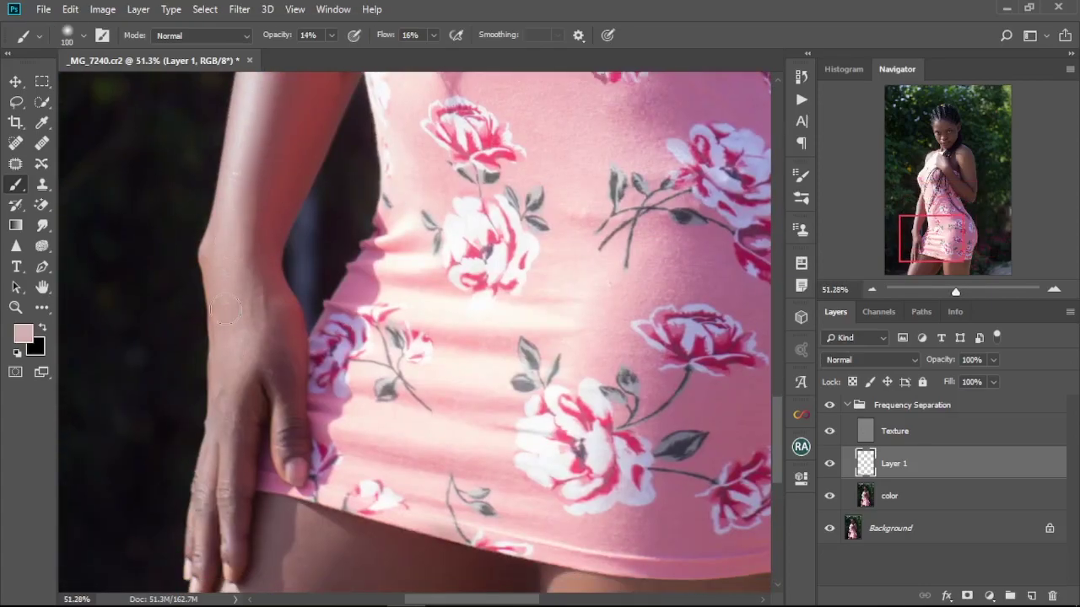
key(bracketright)
key(bracketright)
scroll(247, 425, up, 3)
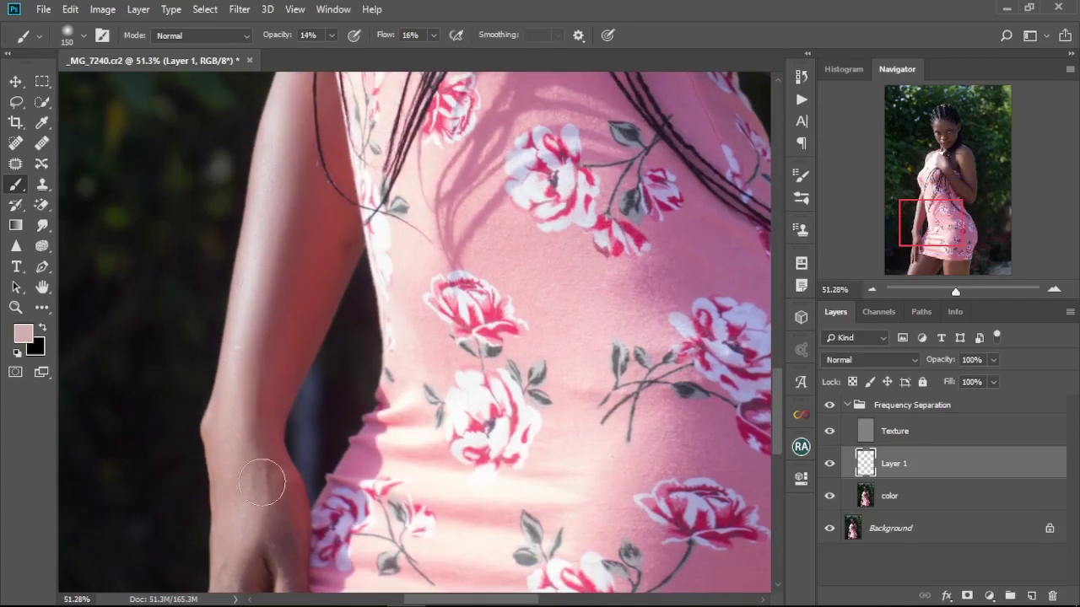
scroll(266, 412, up, 3)
- Sample the shaded skin beside the raised arm, blend that area, and even out the forehead with the 150 px Brush
scroll(332, 260, down, 5)
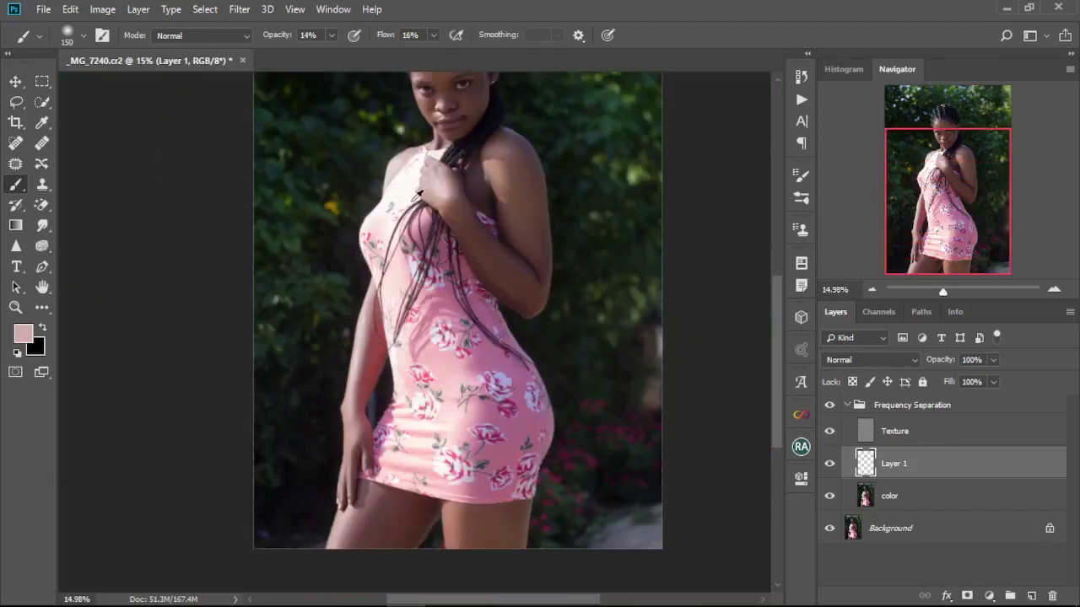
scroll(485, 106, up, 4)
alt+click(472, 291)
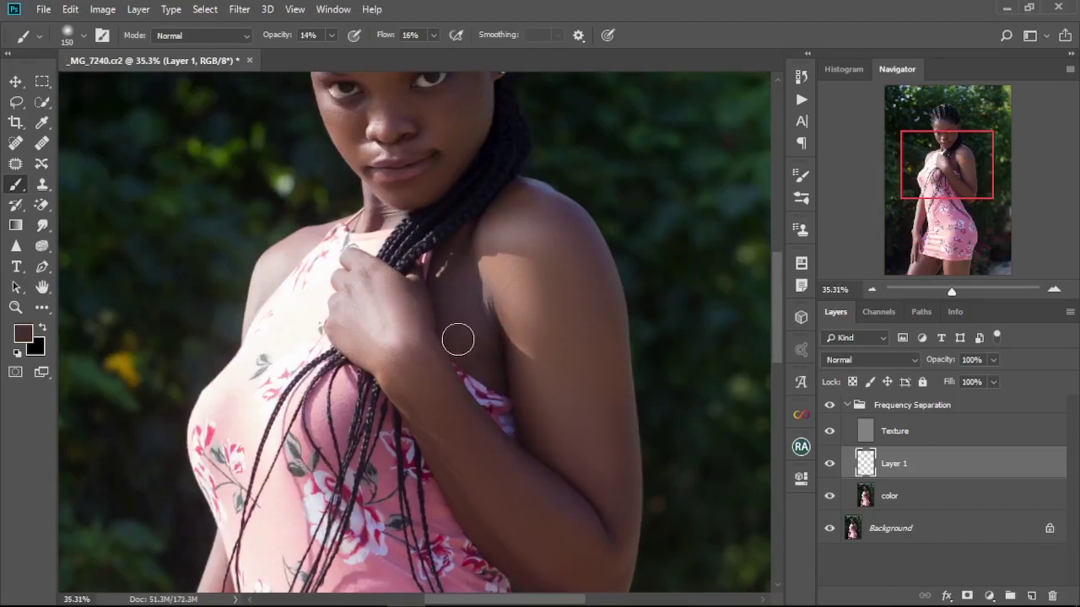
scroll(509, 386, down, 6)
scroll(408, 202, up, 7)
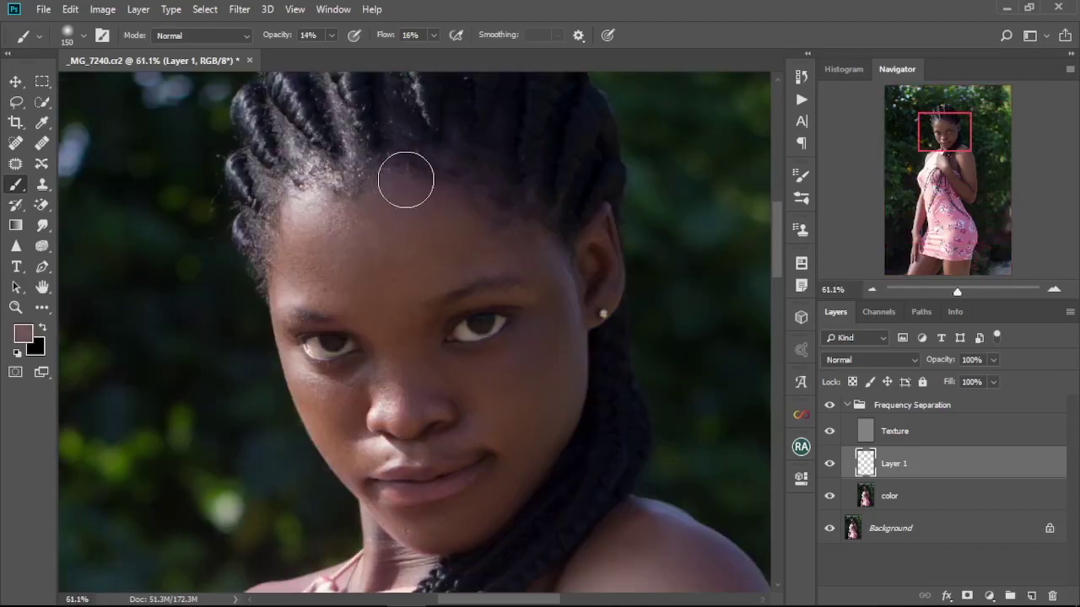
- Compare the photo with and without Layer 1, and reduce the layer's opacity to 78%
scroll(499, 402, down, 5)
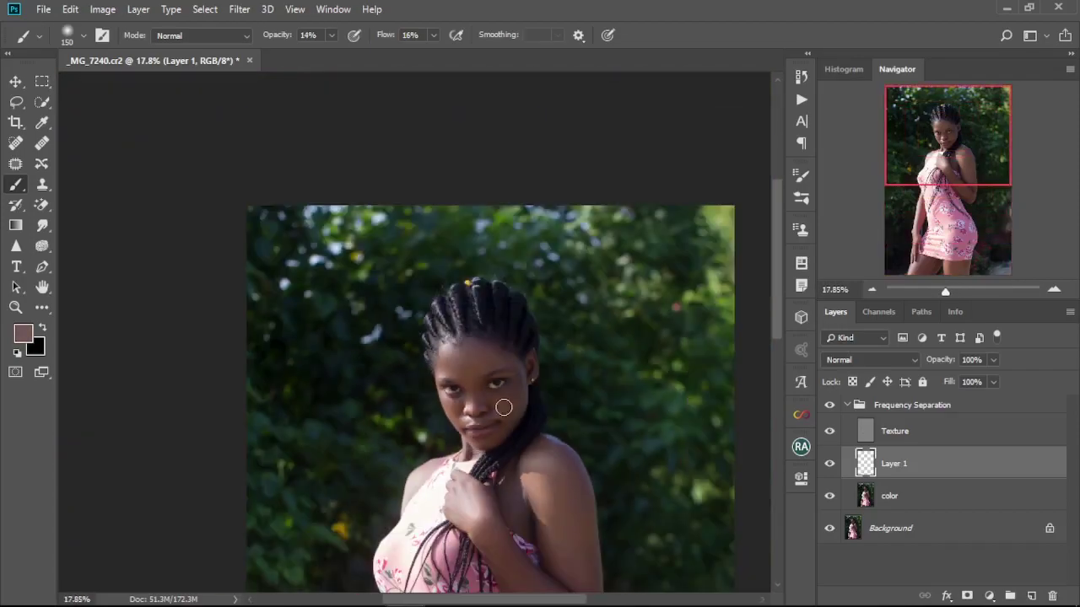
click(831, 464)
click(831, 464)
scroll(419, 340, up, 1)
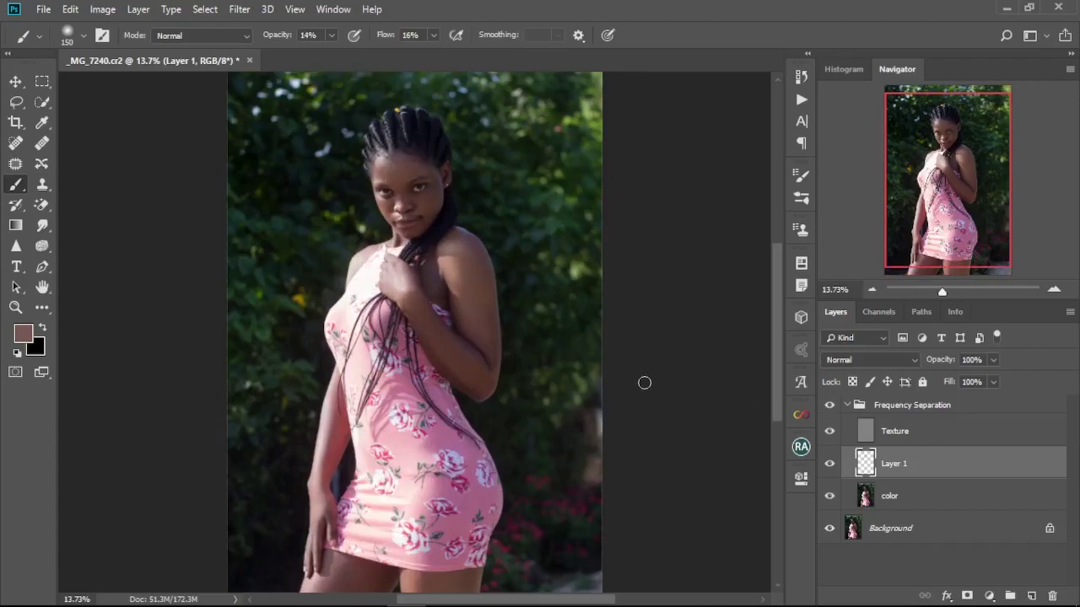
scroll(513, 369, down, 1)
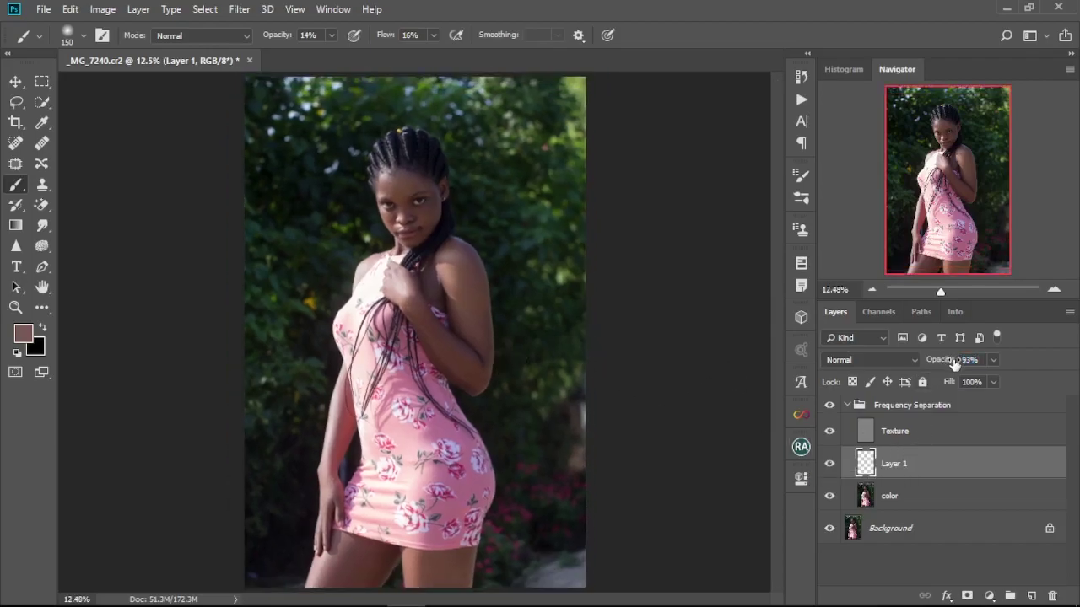
drag(951, 364, 944, 364)
scroll(385, 224, up, 4)
scroll(384, 223, down, 4)
- Brush sampled skin tone over the thighs below the dress hem with a 200 px Brush and check the whole photo
scroll(442, 414, up, 15)
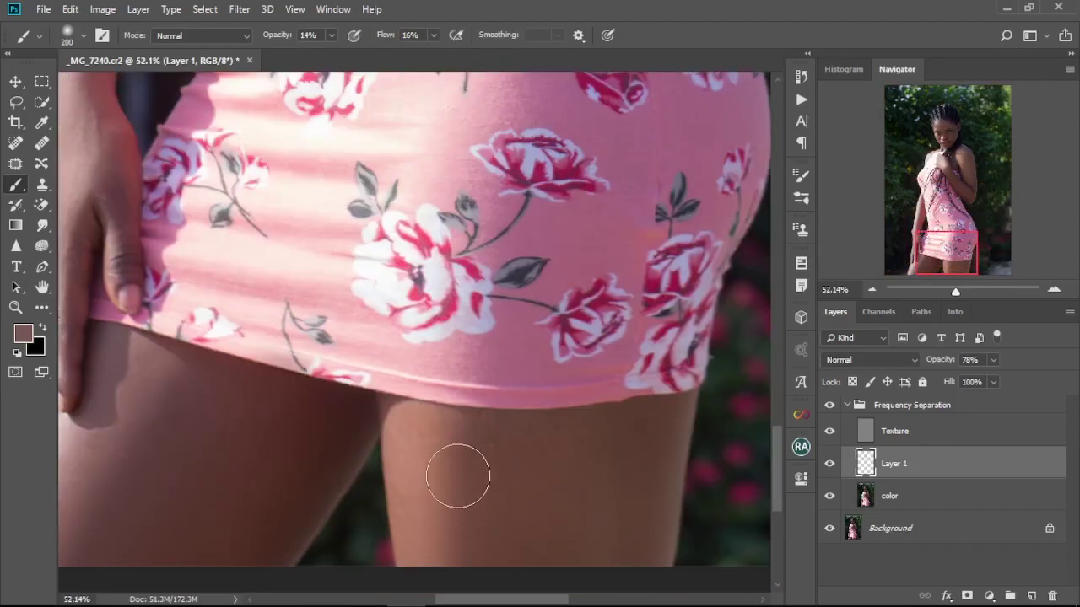
scroll(544, 532, down, 15)
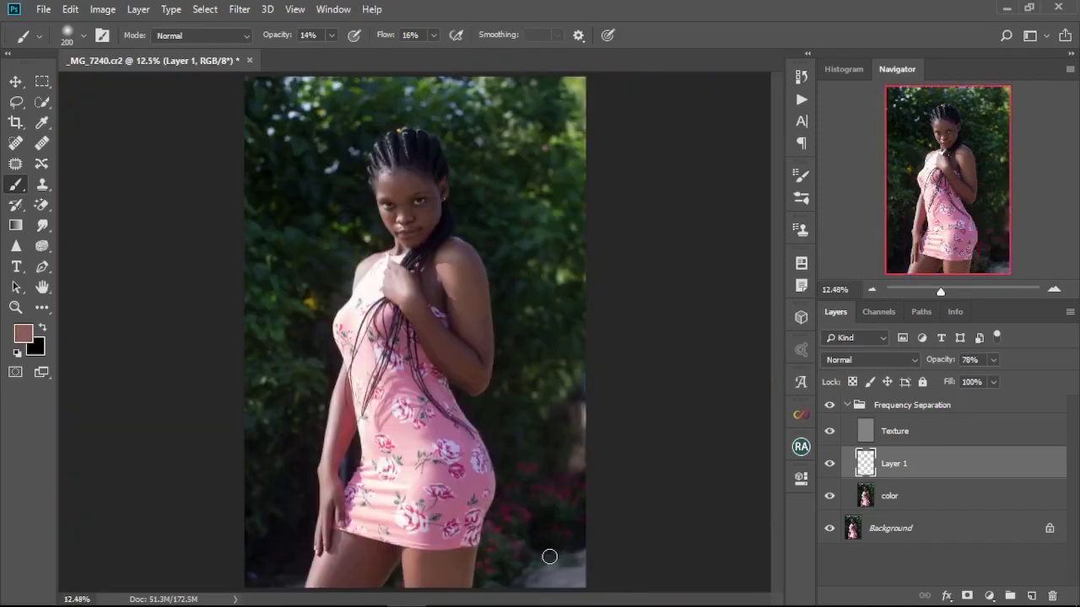
scroll(428, 388, up, 1)
scroll(424, 414, down, 2)
scroll(424, 414, up, 1)
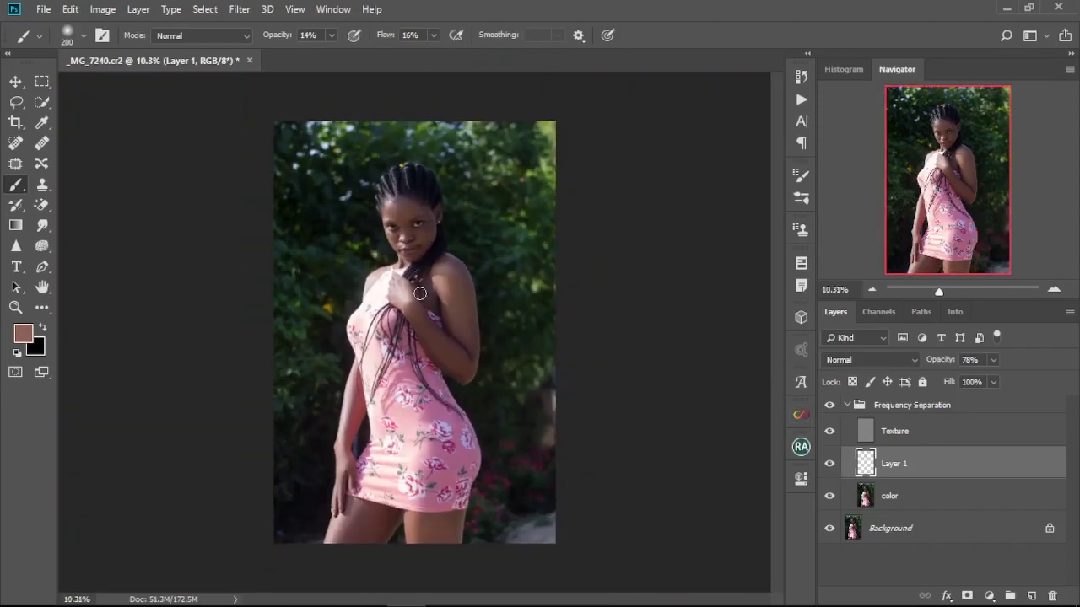
- Reduce the Brush to 90 px and blend sampled skin tone on the temple beside the ear
scroll(425, 215, up, 18)
key(bracketleft)
key(bracketleft)
key(bracketleft)
key(bracketleft)
key(bracketleft)
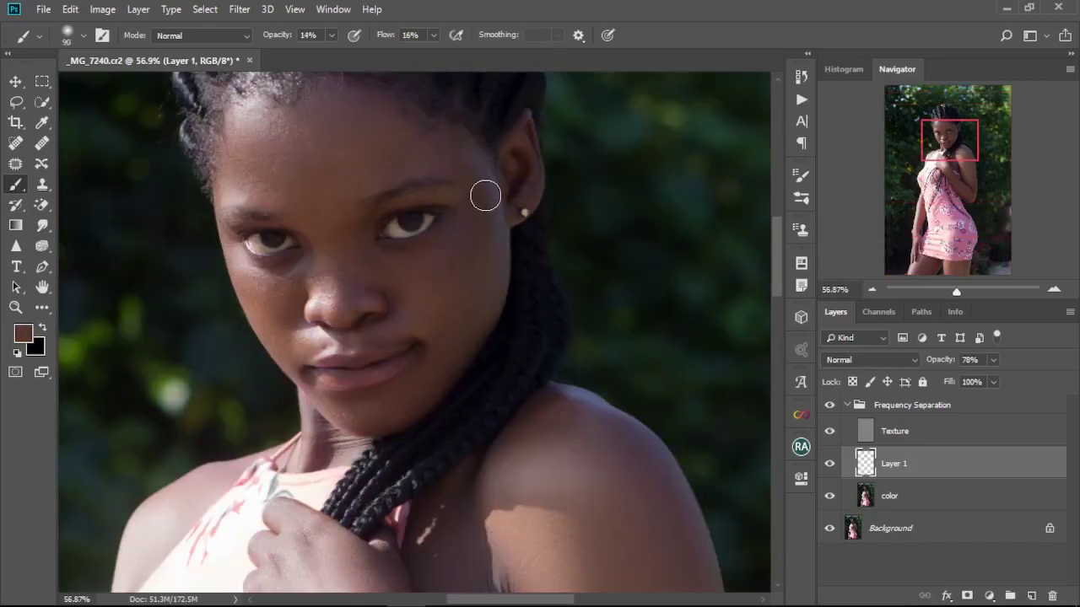
- Select the Frequency Separation group and collapse it
scroll(479, 243, down, 16)
click(912, 405)
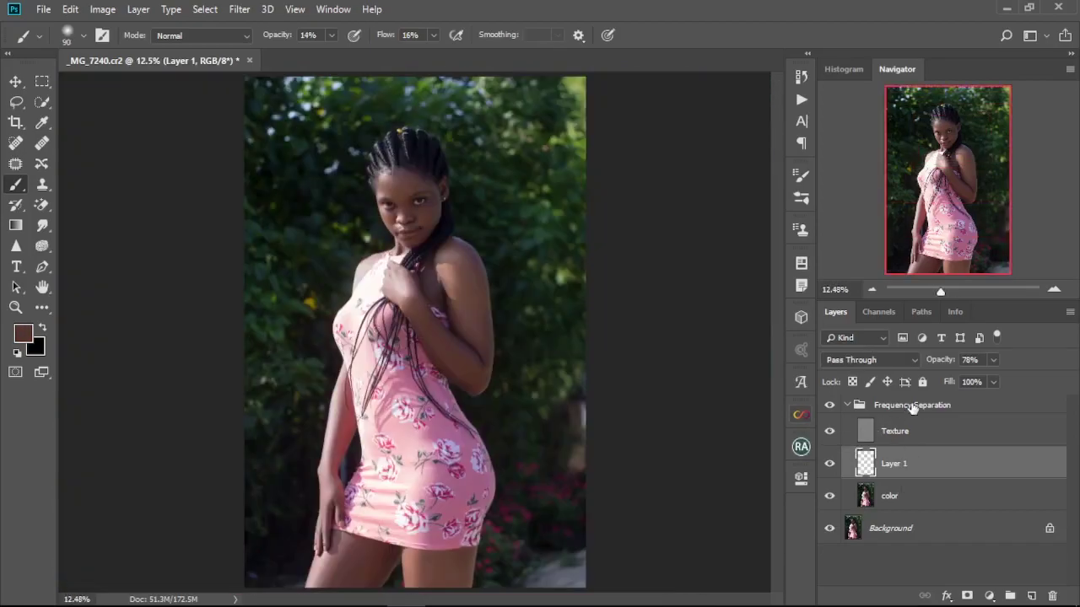
click(848, 405)
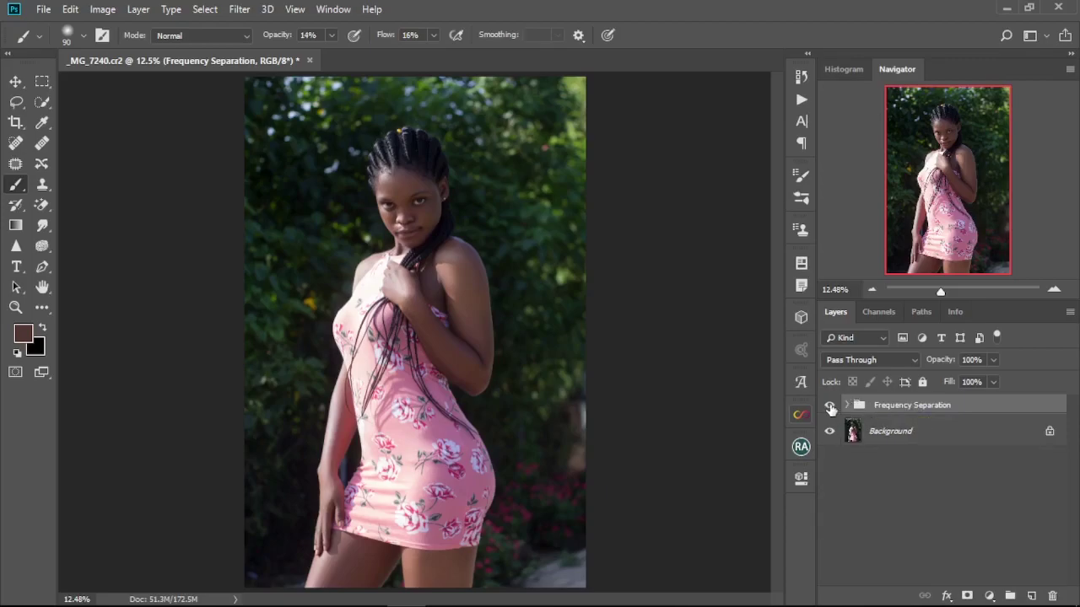